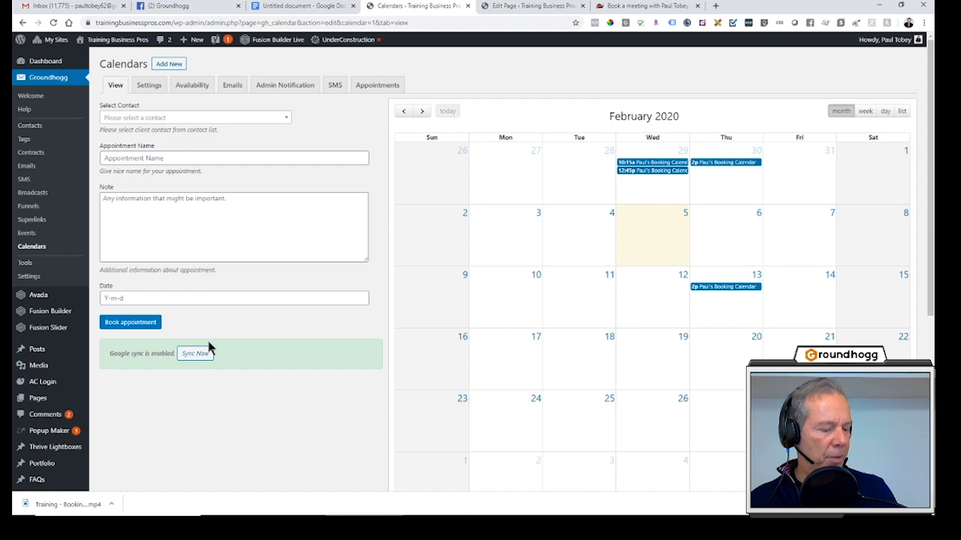
# Step: Switch to the Snip & Sketch capture, circle the Calendars entry and mark the calendar's tabs in red, then return to the browser
pyautogui.hotkey('alt', 'Tab')
pyautogui.hotkey('alt', 'Tab')
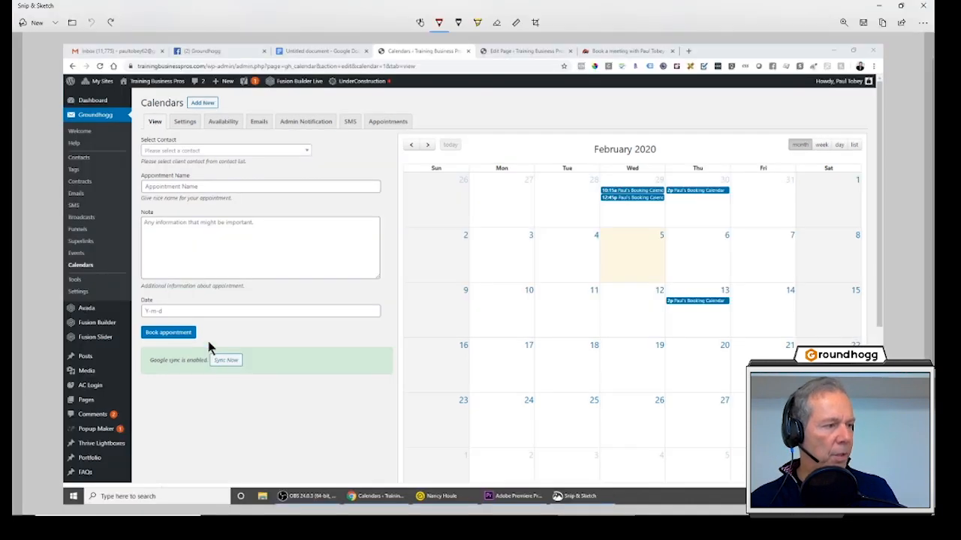
pyautogui.moveTo(70, 254); pyautogui.dragTo(99, 261)
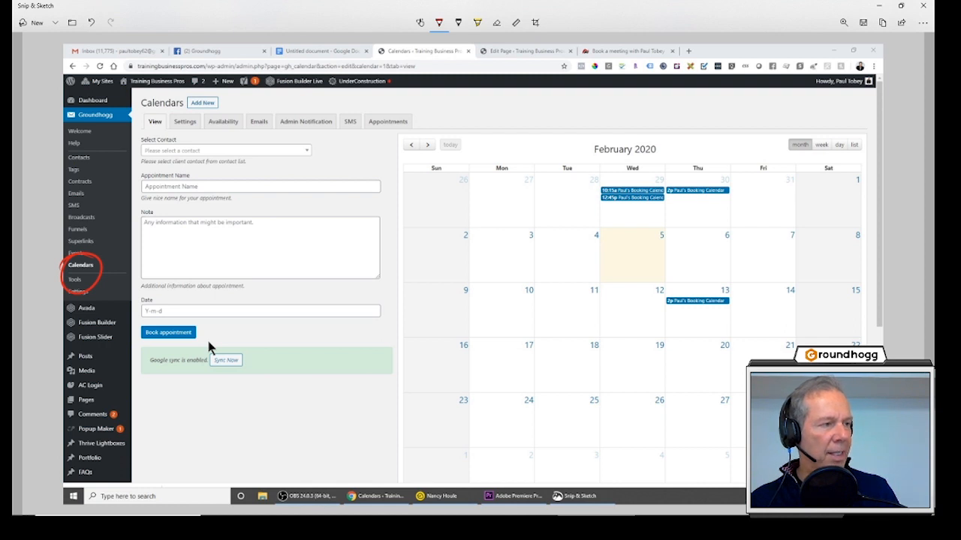
pyautogui.moveTo(222, 101); pyautogui.dragTo(222, 114)
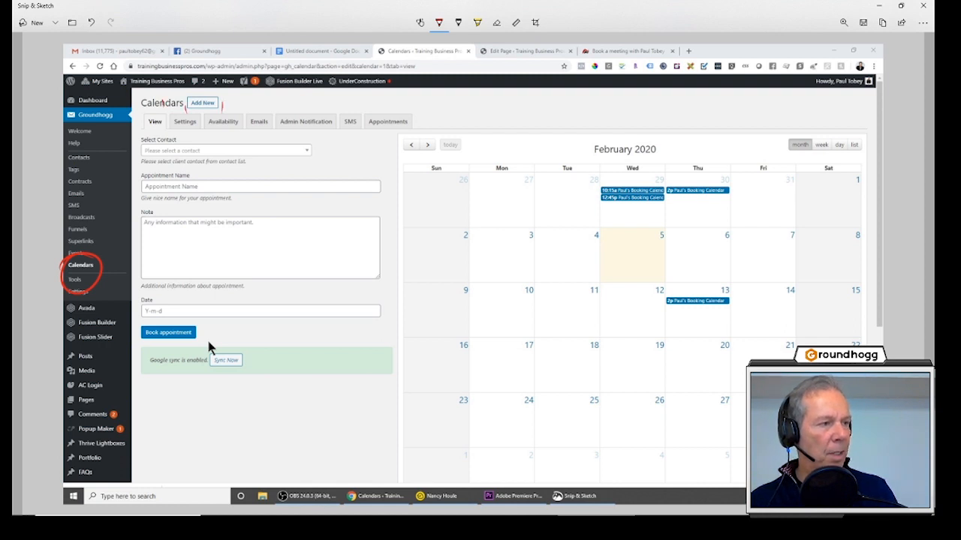
pyautogui.moveTo(353, 101); pyautogui.dragTo(353, 113)
pyautogui.moveTo(390, 101); pyautogui.dragTo(390, 112)
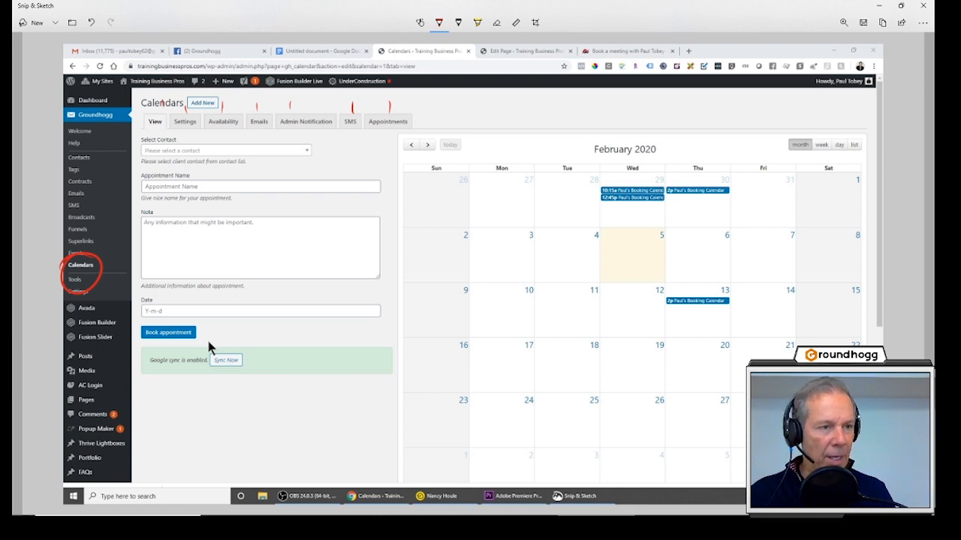
pyautogui.hotkey('alt', 'Tab')
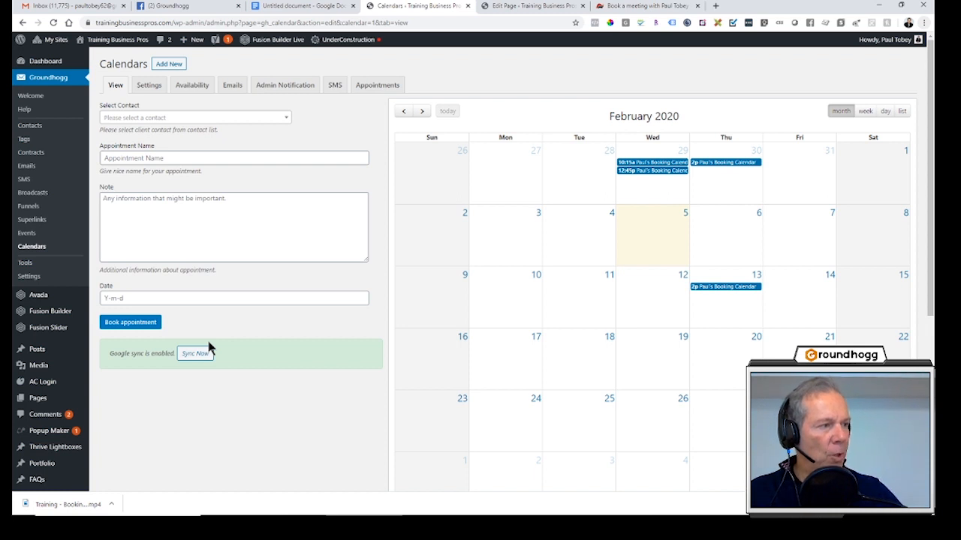
# Step: Browse the contacts available for booking an appointment without choosing one
pyautogui.click(136, 120)
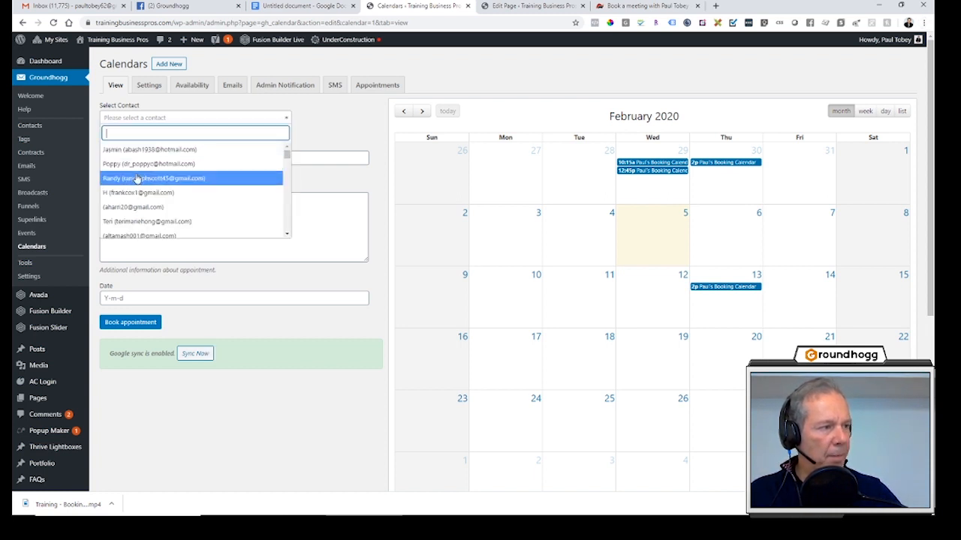
pyautogui.scroll(-1, 138, 214)
pyautogui.scroll(-2, 137, 212)
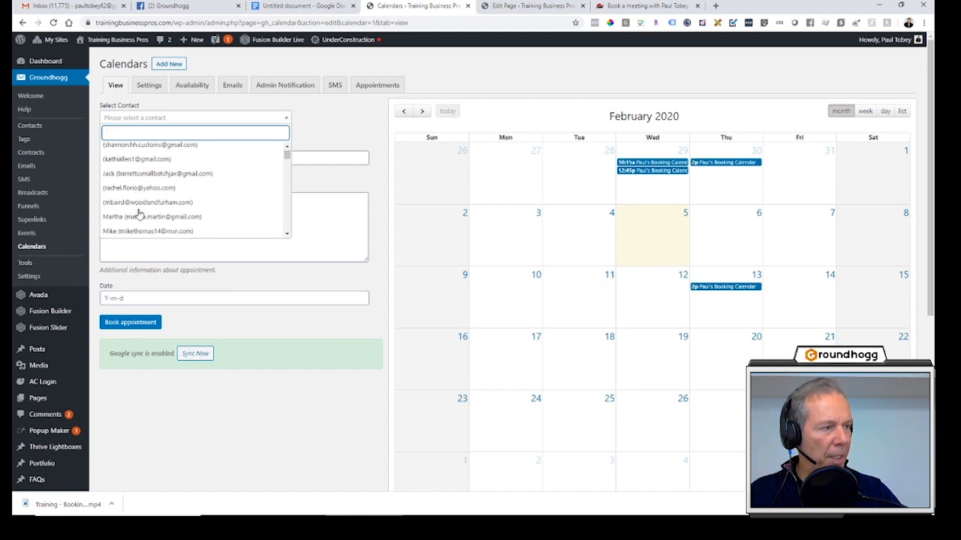
pyautogui.click(324, 190)
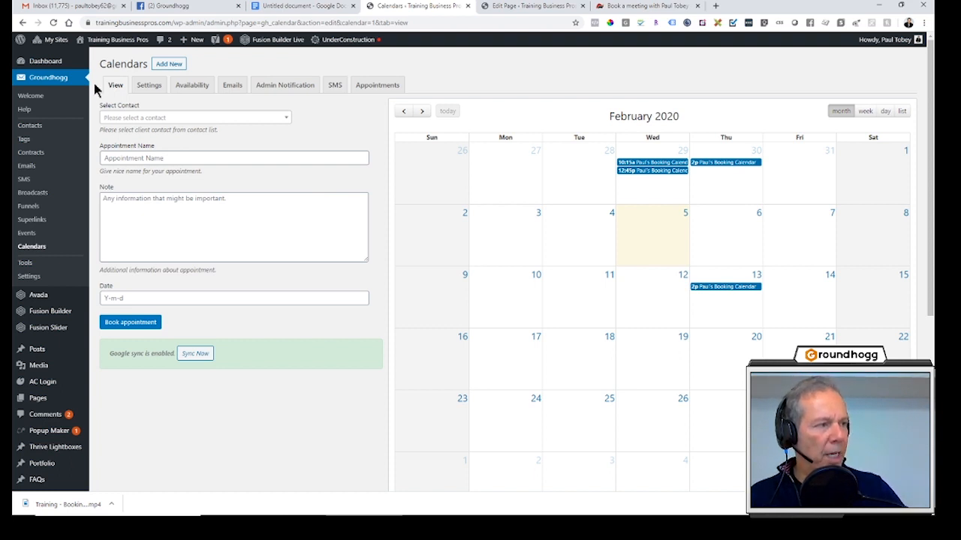
# Step: Open the calendar's settings and review the description, custom form and buffer time options
pyautogui.click(147, 87)
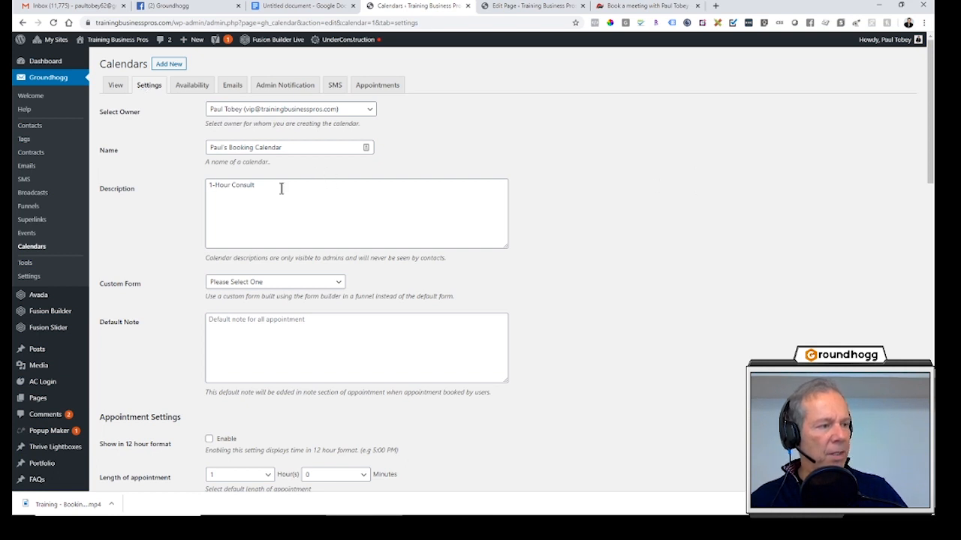
pyautogui.moveTo(282, 189); pyautogui.dragTo(204, 186)
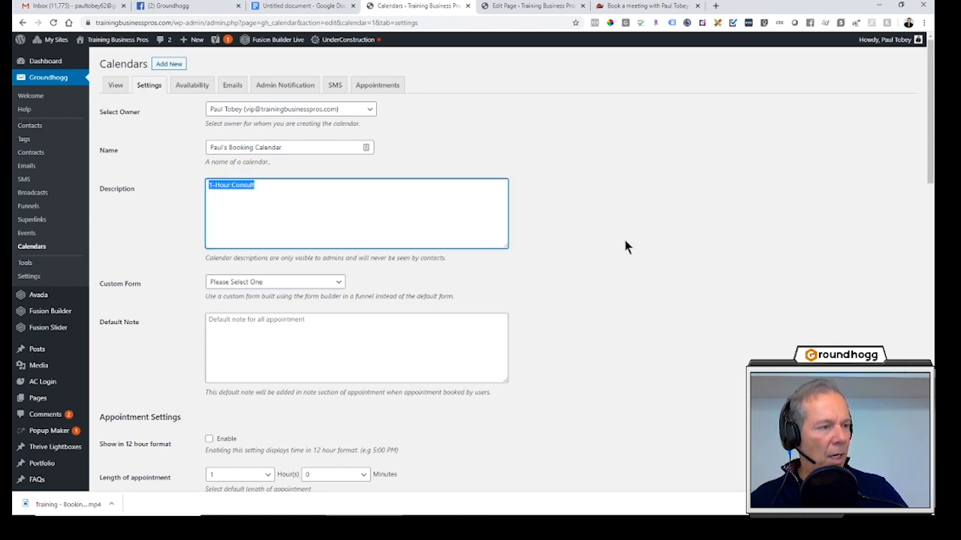
pyautogui.scroll(-2, 623, 247)
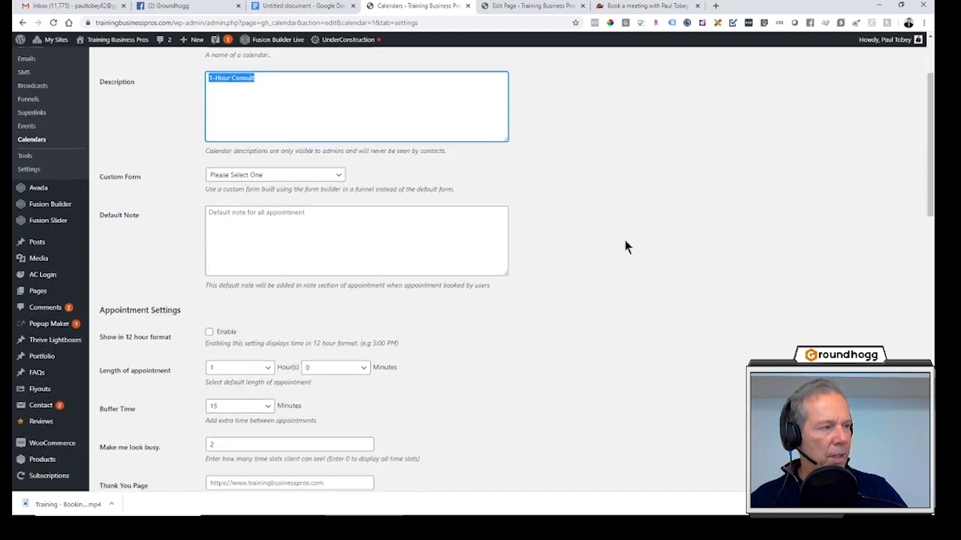
pyautogui.click(219, 180)
pyautogui.scroll(-3, 529, 216)
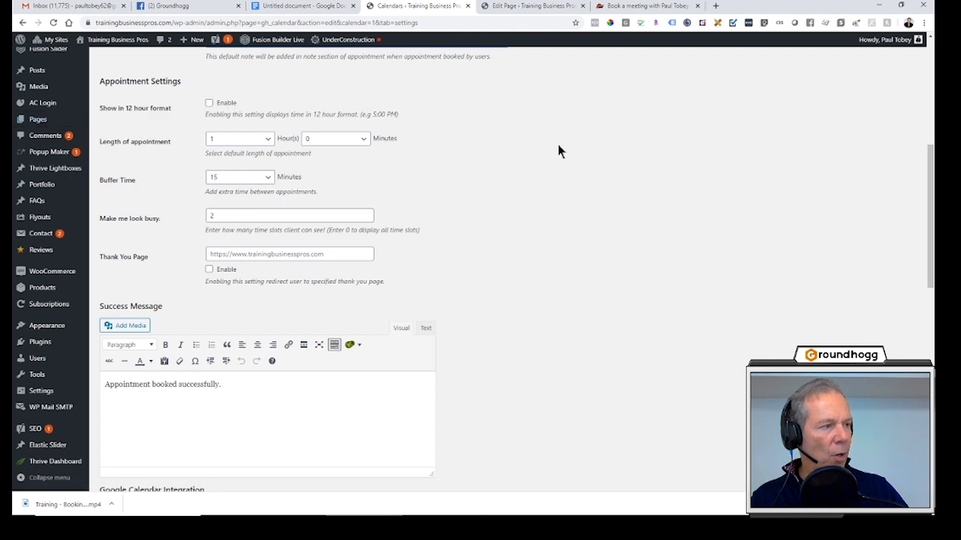
pyautogui.click(234, 184)
pyautogui.click(234, 182)
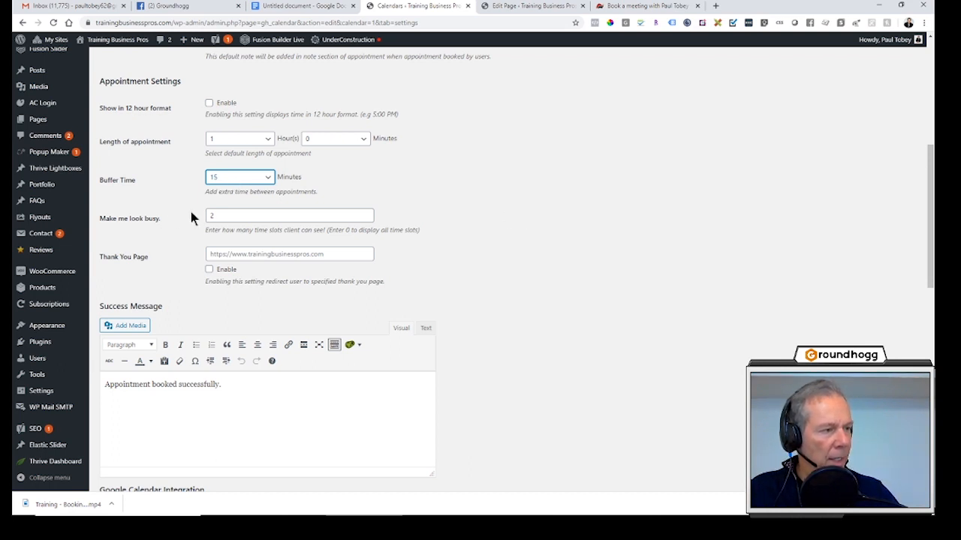
pyautogui.press('Tab')
pyautogui.click(593, 250)
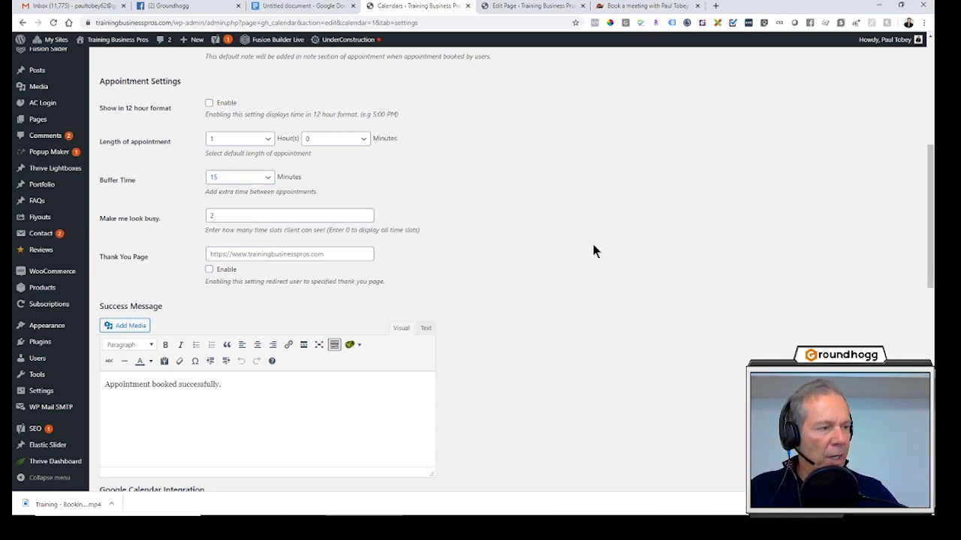
# Step: Examine the success message shown after an appointment is booked
pyautogui.scroll(-3, 590, 255)
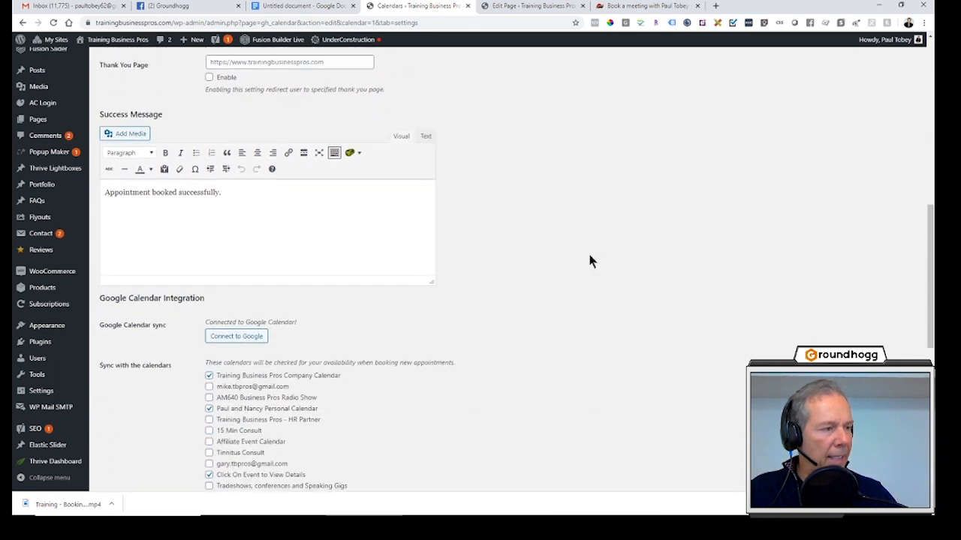
pyautogui.moveTo(241, 202); pyautogui.dragTo(94, 201)
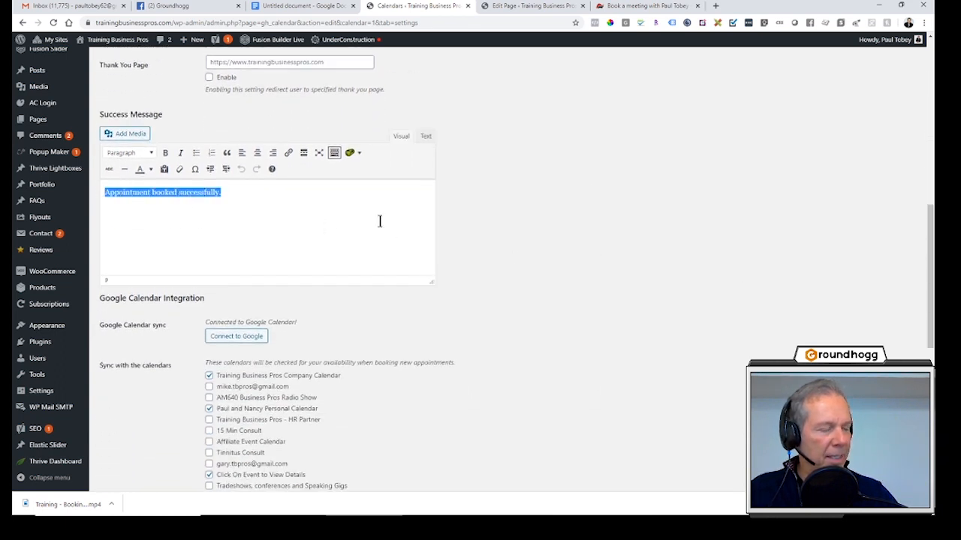
pyautogui.click(623, 234)
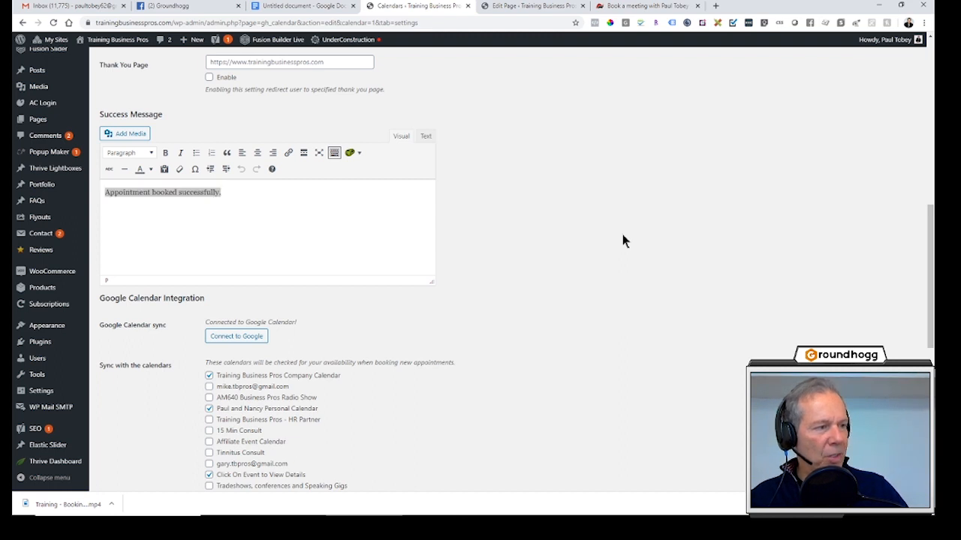
pyautogui.click(394, 213)
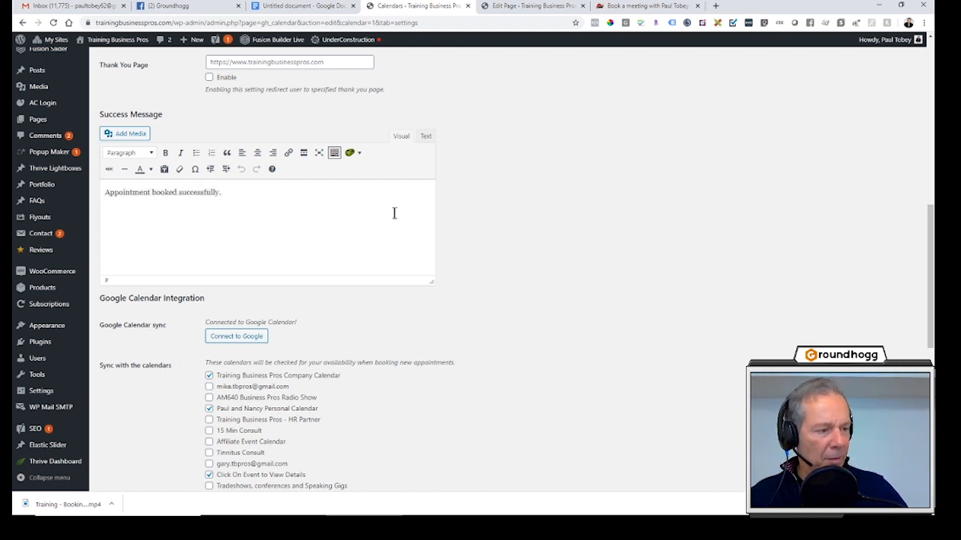
# Step: Capture the Google Calendar Integration section in Snip & Sketch and maximize the new capture
pyautogui.scroll(-3, 601, 135)
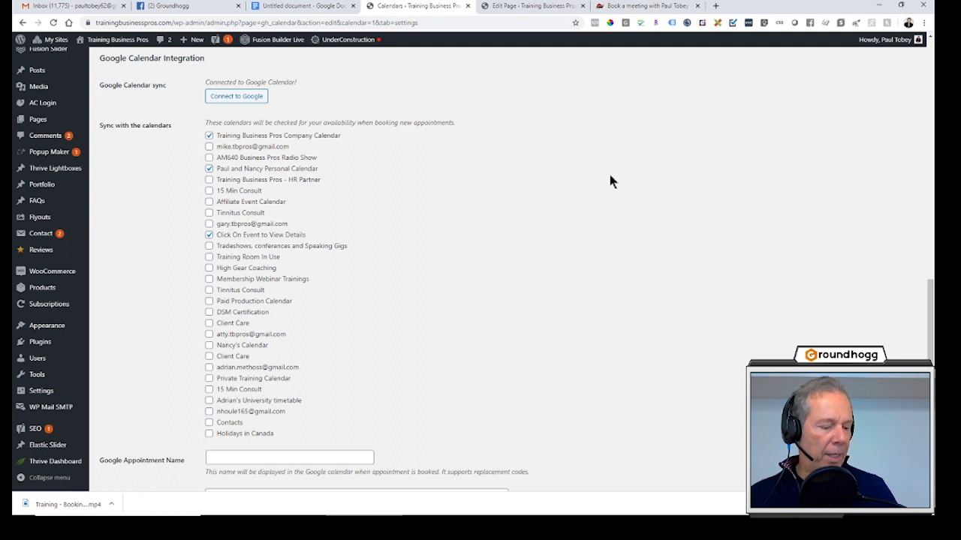
pyautogui.moveTo(741, 518)
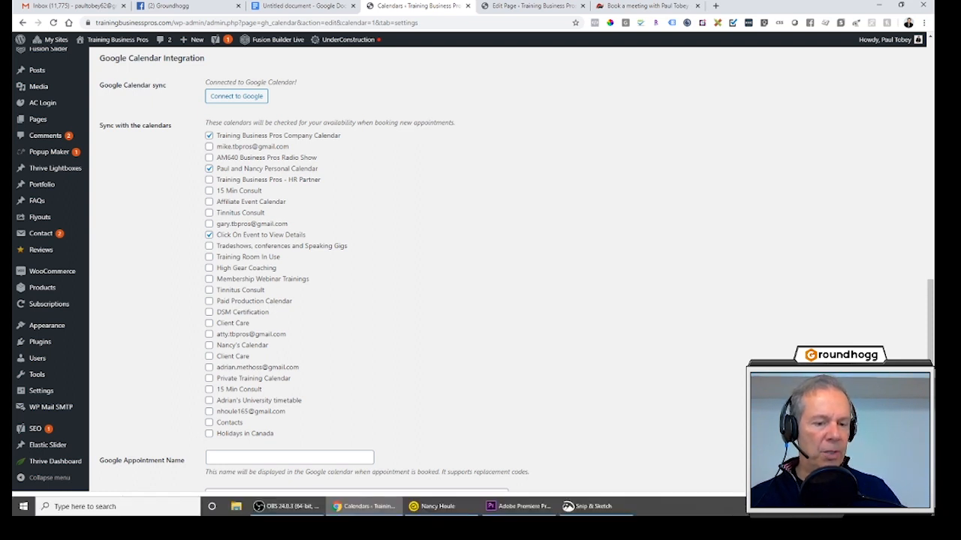
pyautogui.click(858, 510)
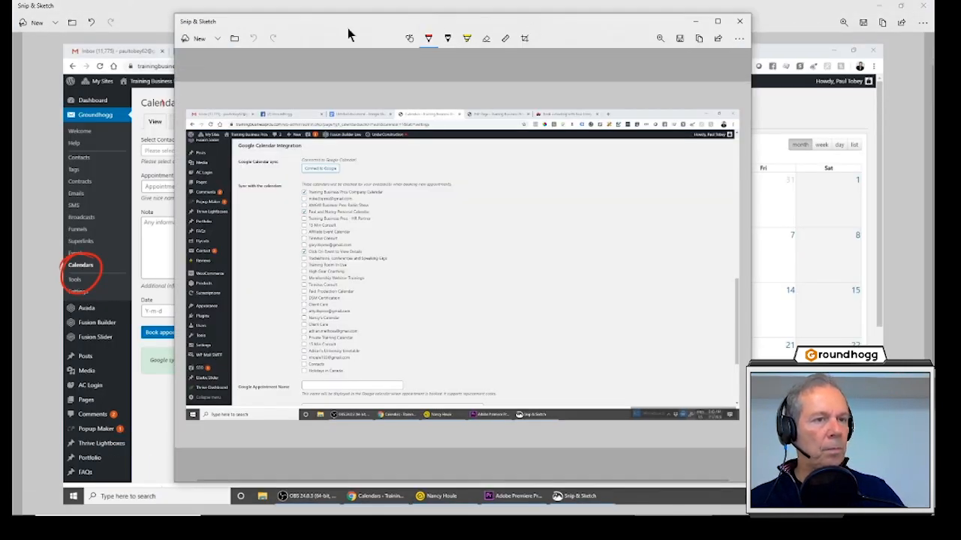
pyautogui.click(718, 21)
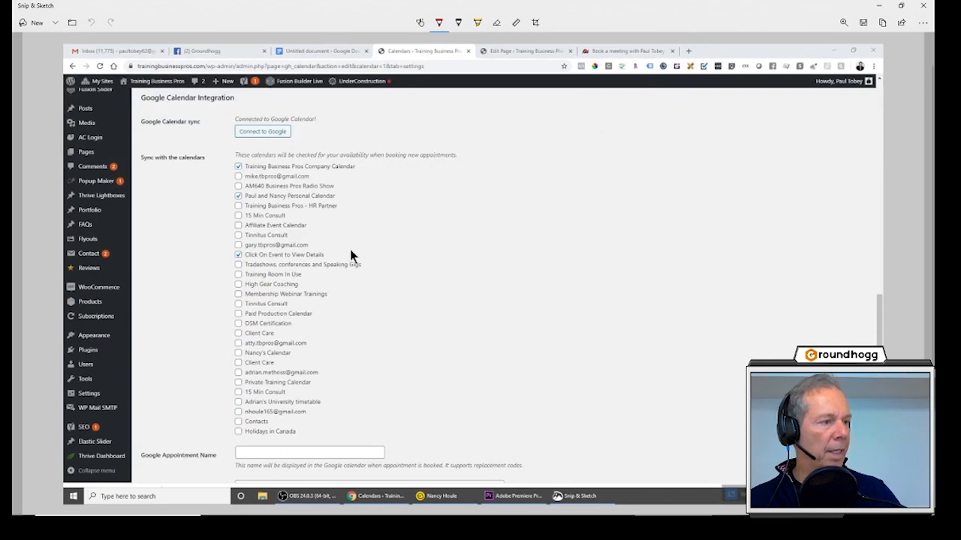
# Step: Circle the three ticked sync calendars in red, add strokes beside the first and third, and leave the Snip & Sketch captures for the browser
pyautogui.moveTo(246, 156)
pyautogui.mouseDown()
pyautogui.moveTo(230, 177)
pyautogui.moveTo(250, 171)
pyautogui.mouseUp()
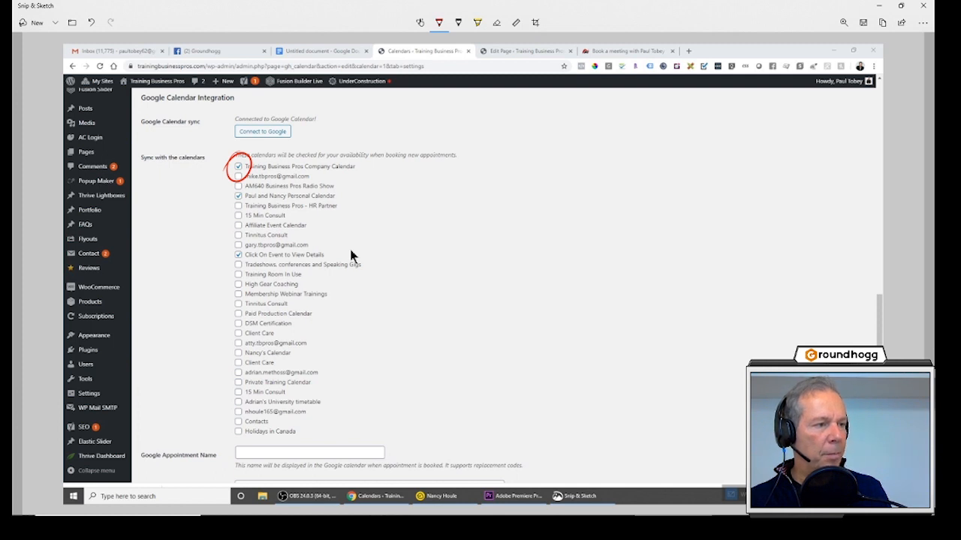
pyautogui.moveTo(365, 166); pyautogui.dragTo(383, 162)
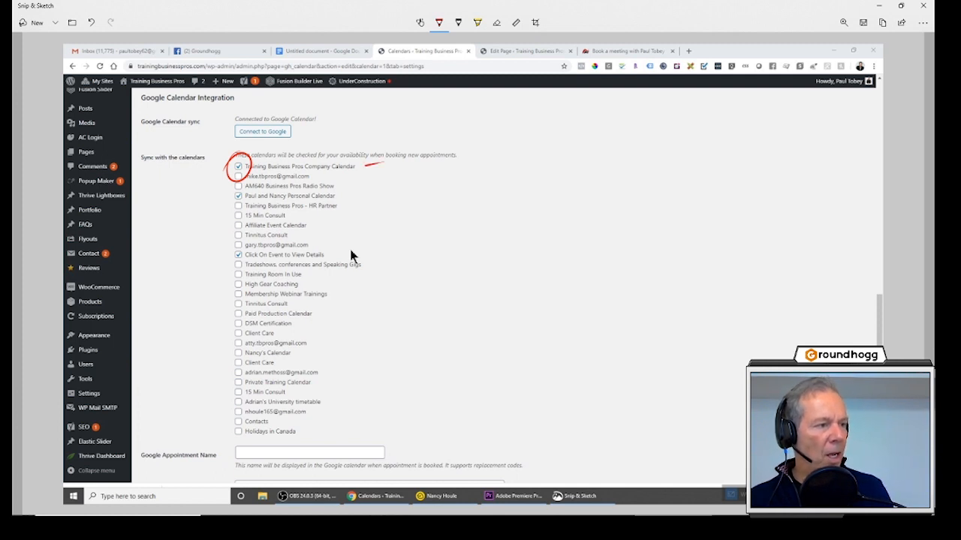
pyautogui.moveTo(249, 189); pyautogui.dragTo(225, 207)
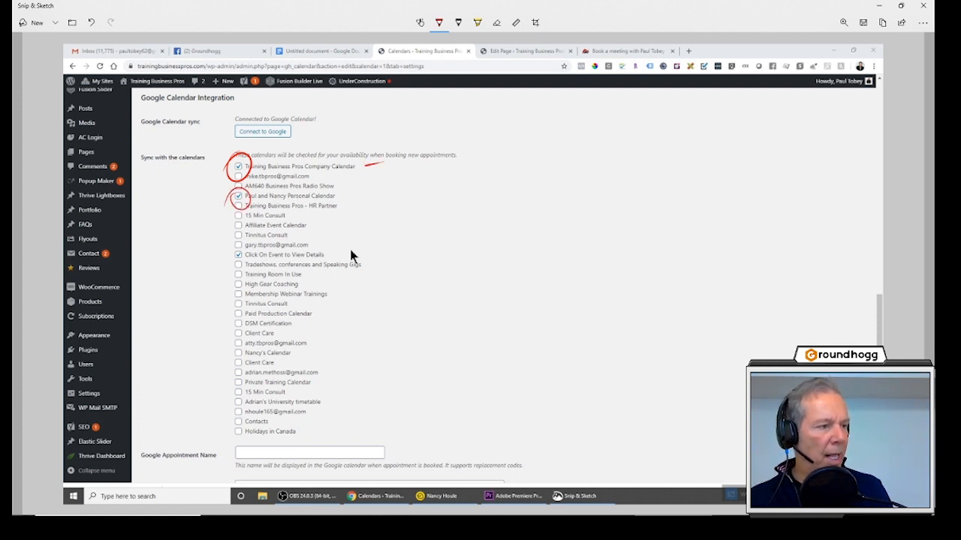
pyautogui.moveTo(248, 246); pyautogui.dragTo(228, 268)
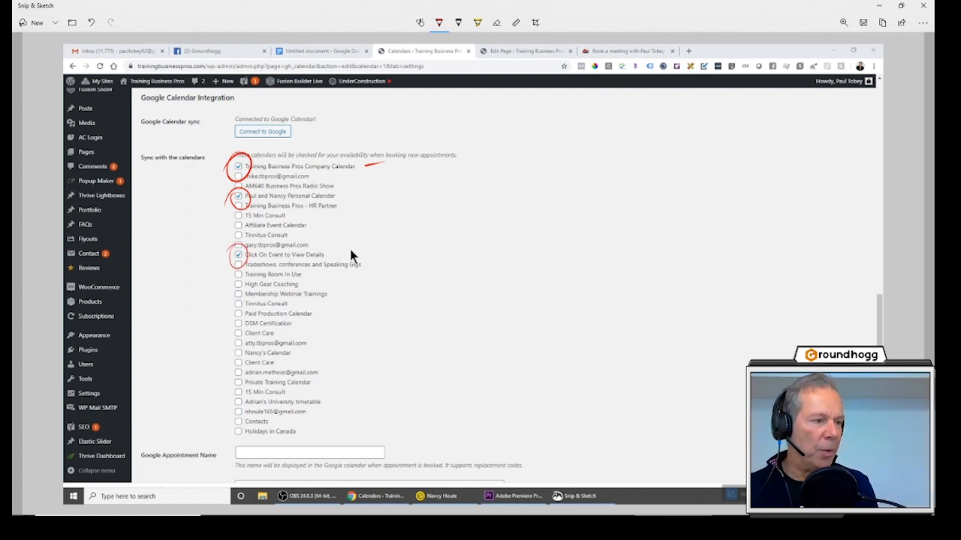
pyautogui.moveTo(334, 255); pyautogui.dragTo(358, 250)
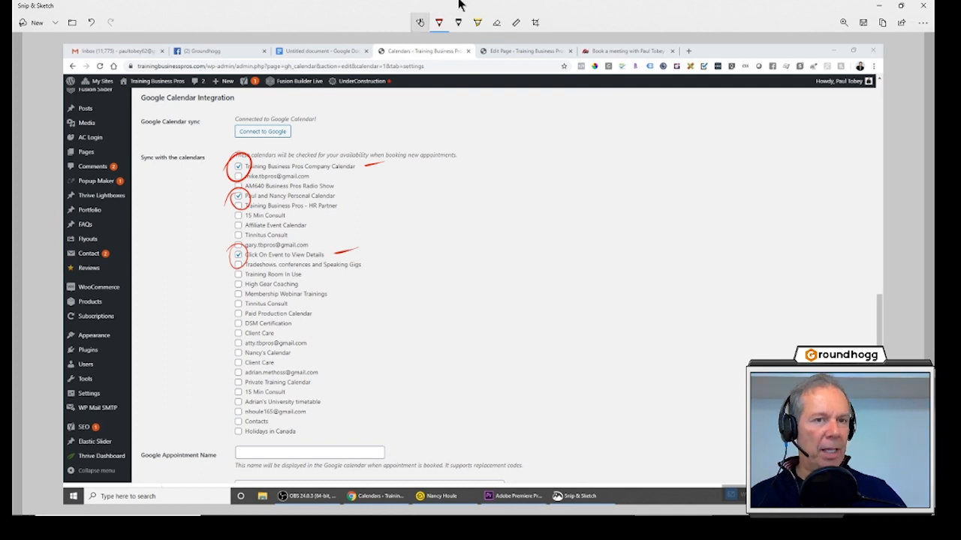
pyautogui.click(878, 6)
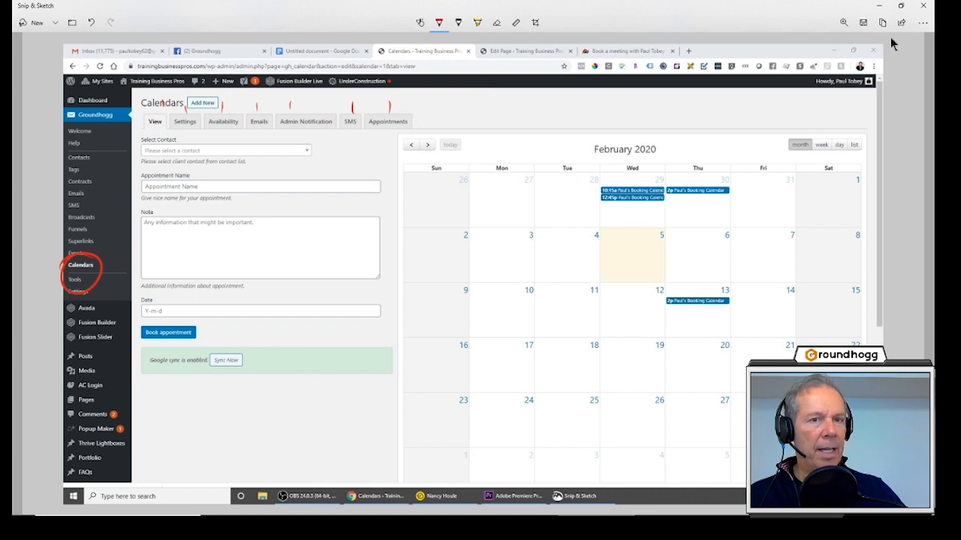
pyautogui.click(923, 5)
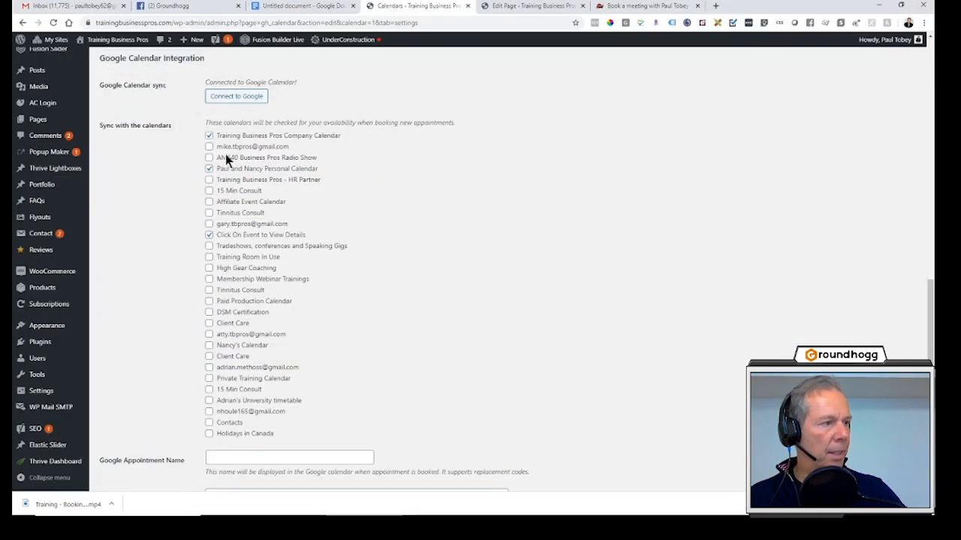
# Step: Open the calendar's availability settings
pyautogui.scroll(10, 225, 158)
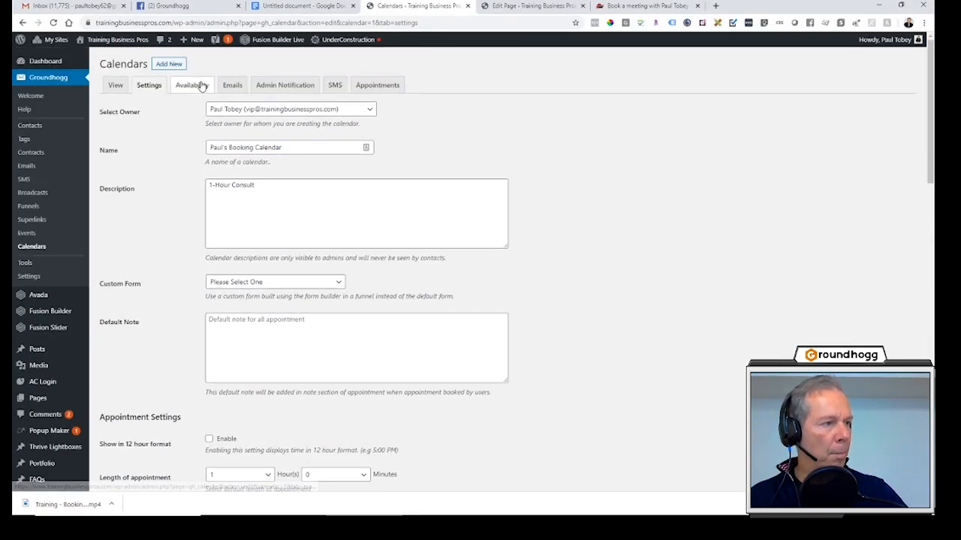
pyautogui.click(191, 85)
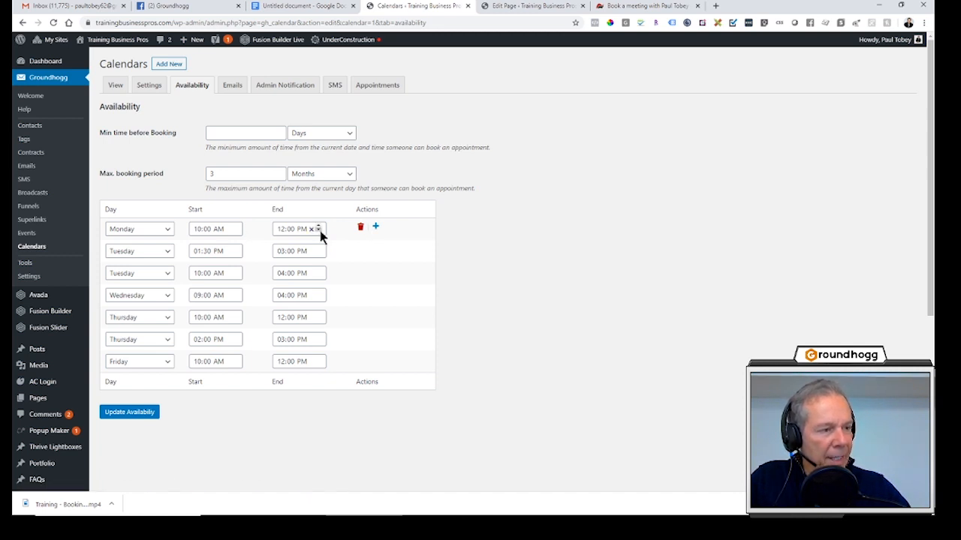
# Step: Add a second Monday availability slot, select its start hour, and delete the slot again
pyautogui.click(375, 229)
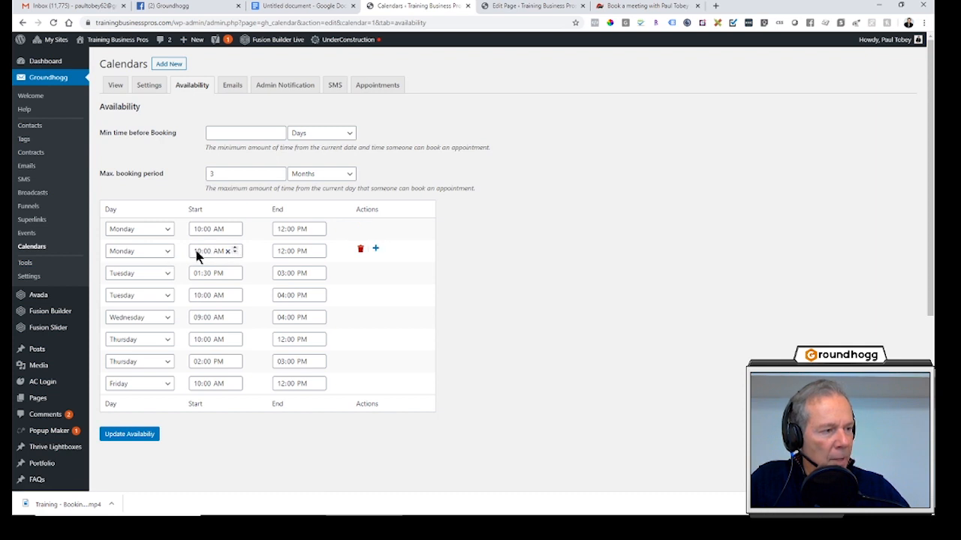
pyautogui.click(197, 252)
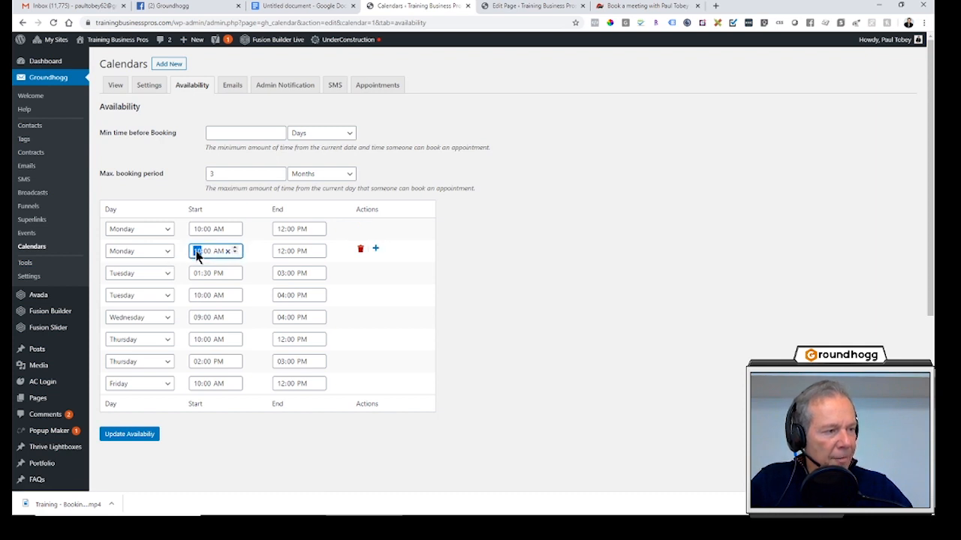
pyautogui.click(359, 251)
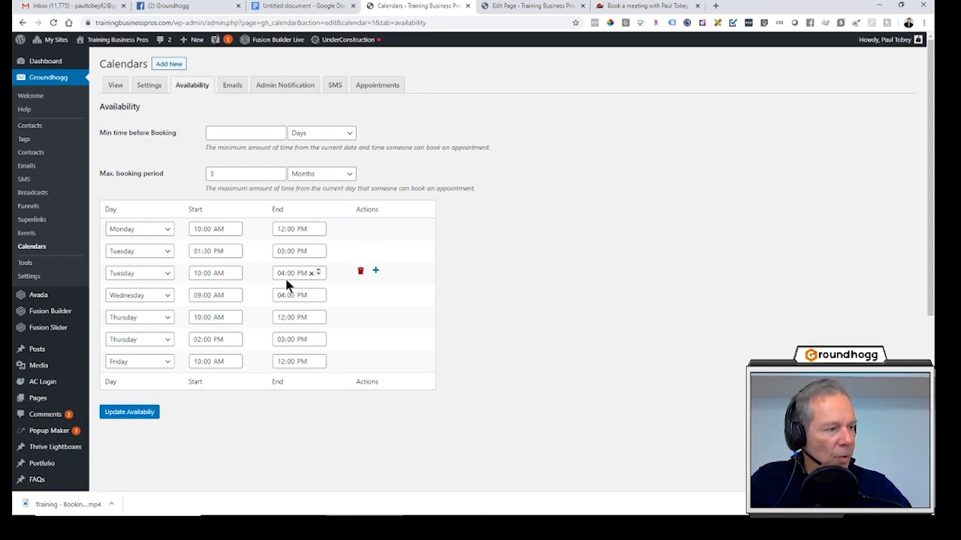
# Step: Set the start hour of the Tuesday slot ending at 04:00 PM to 03 and save the availability
pyautogui.click(196, 274)
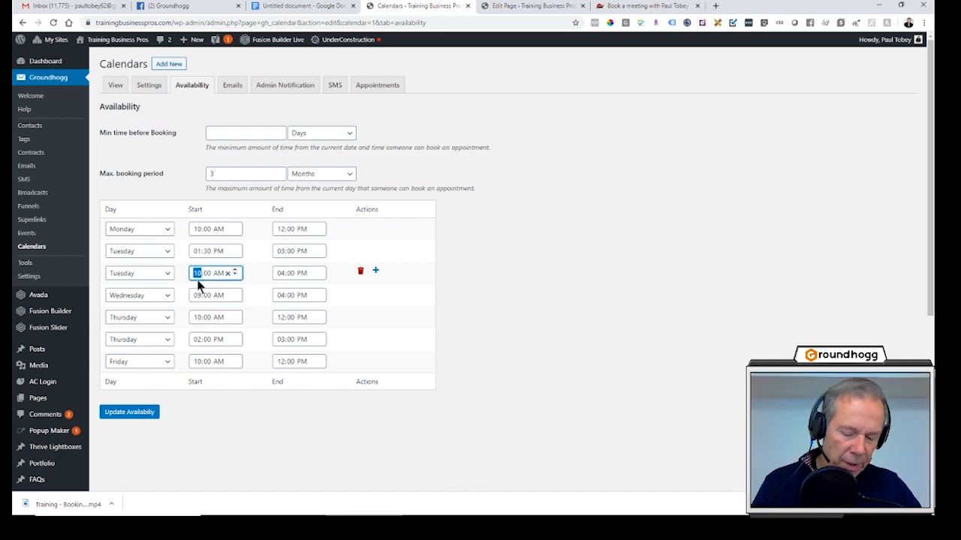
pyautogui.write('3')
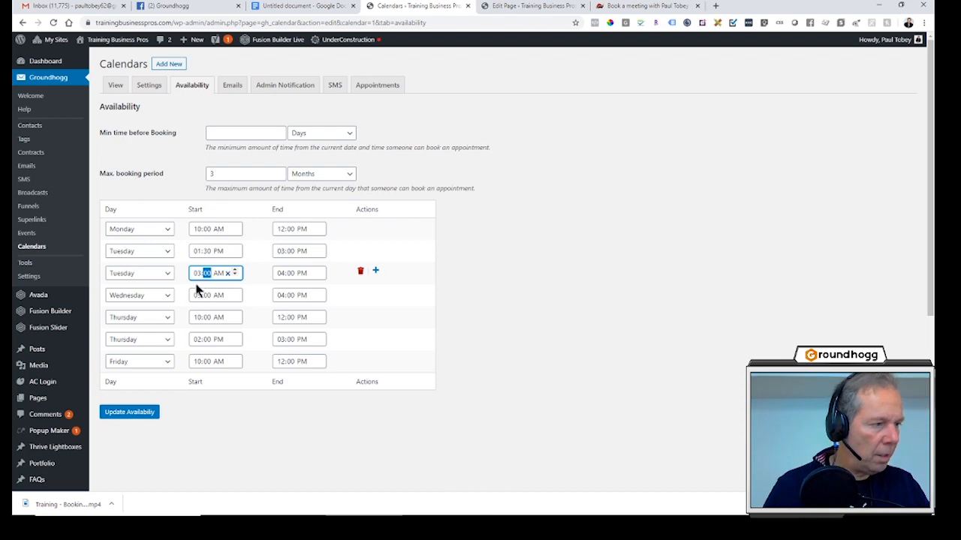
pyautogui.click(124, 413)
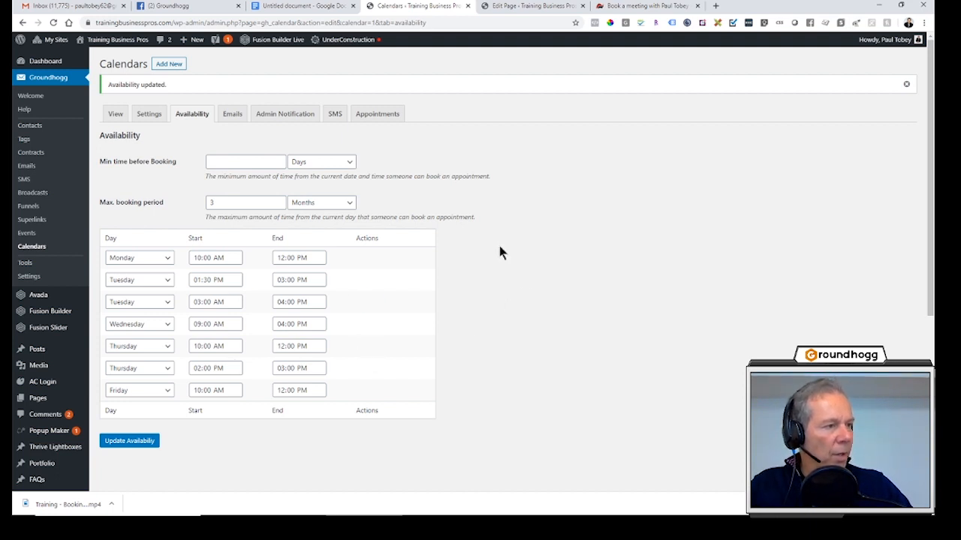
# Step: Review the calendar's email, admin notification and SMS options, its booked appointments, and its general settings
pyautogui.click(232, 115)
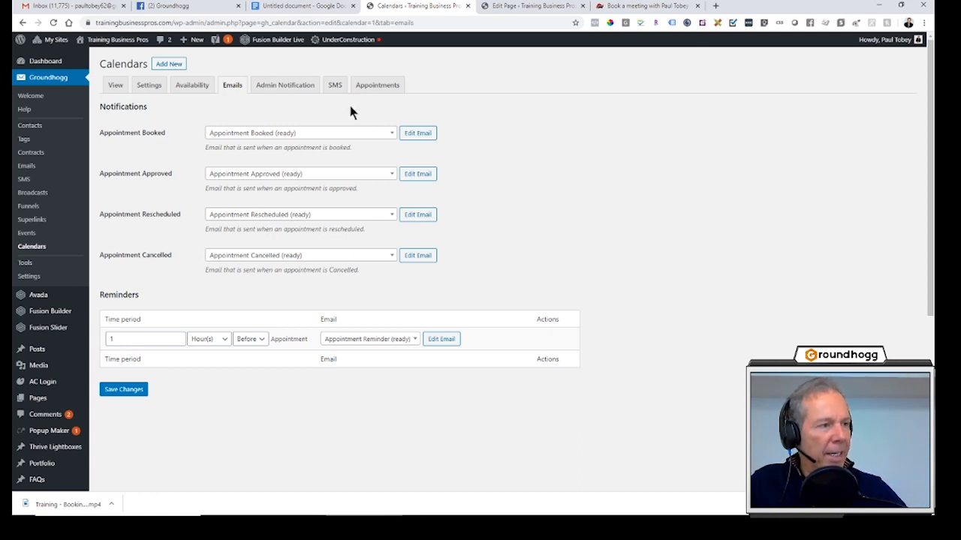
pyautogui.click(283, 86)
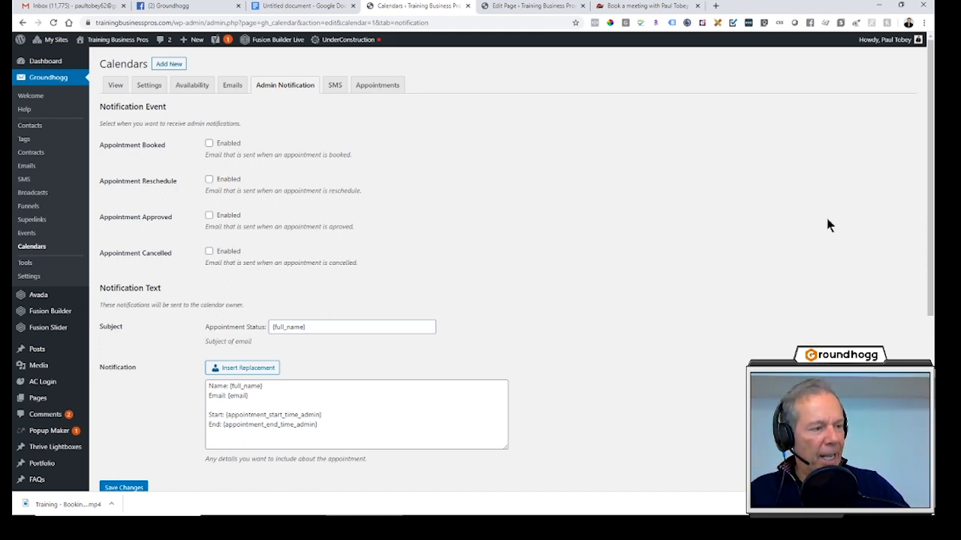
pyautogui.click(335, 88)
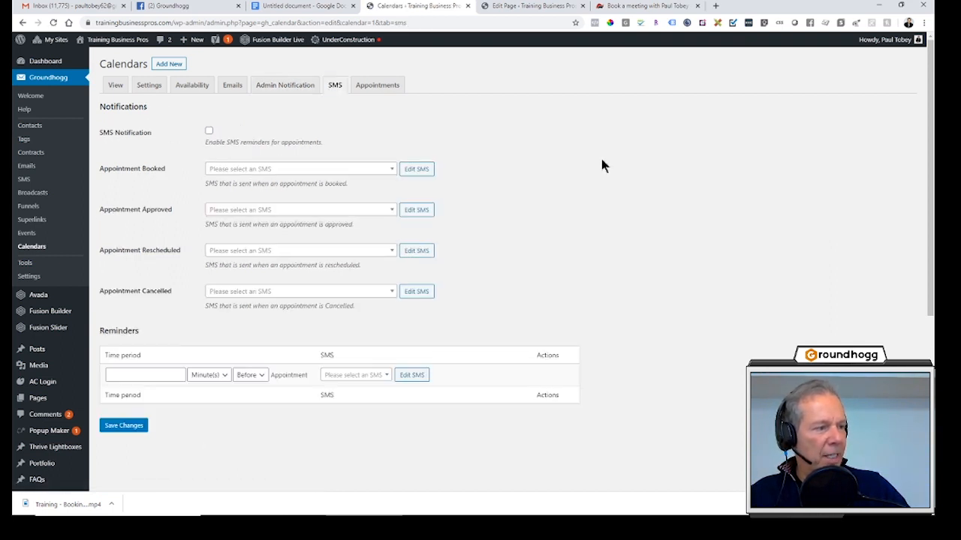
pyautogui.click(396, 87)
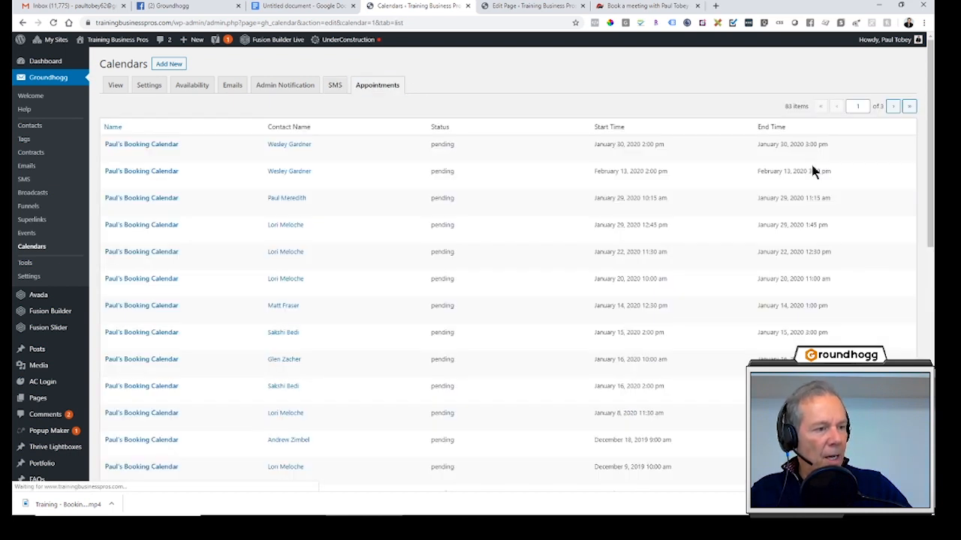
pyautogui.moveTo(297, 500)
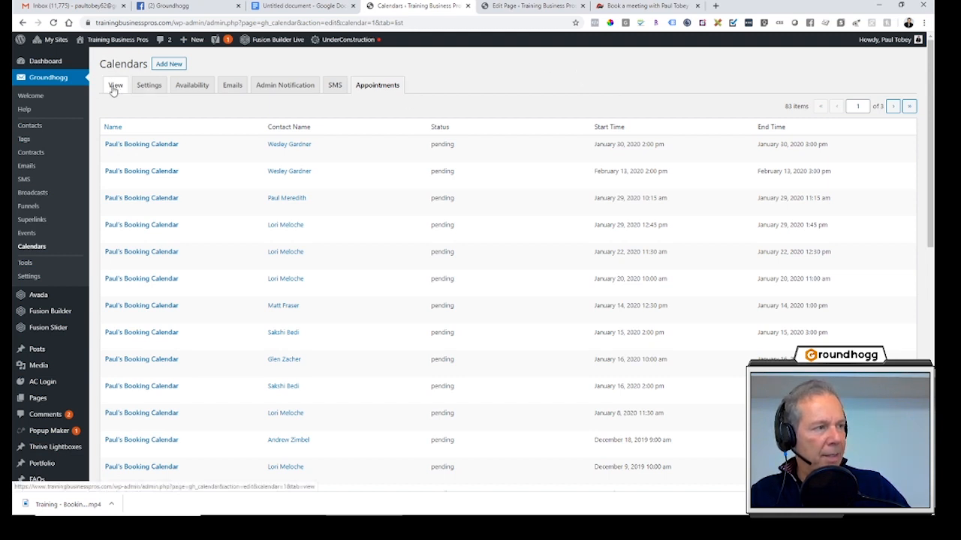
pyautogui.click(148, 85)
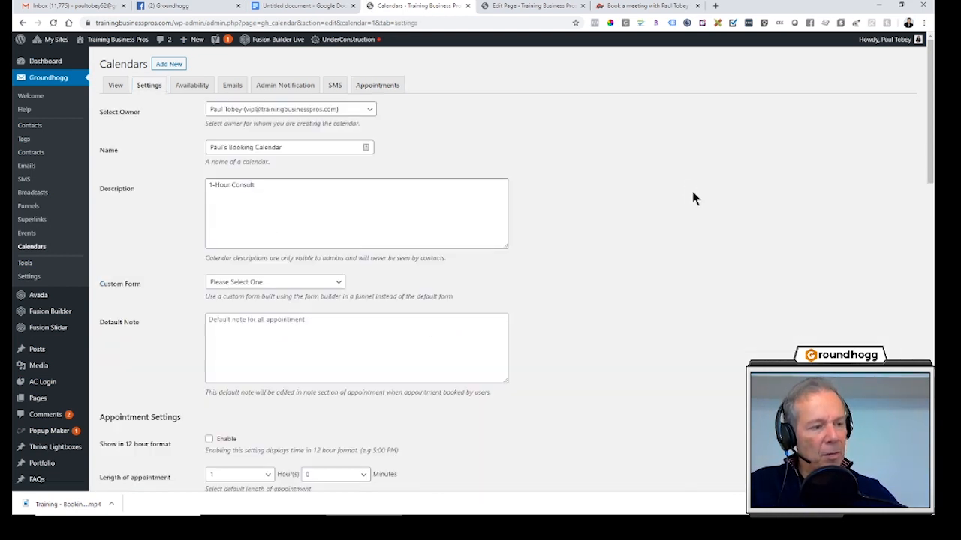
pyautogui.scroll(-2, 690, 197)
pyautogui.scroll(2, 684, 214)
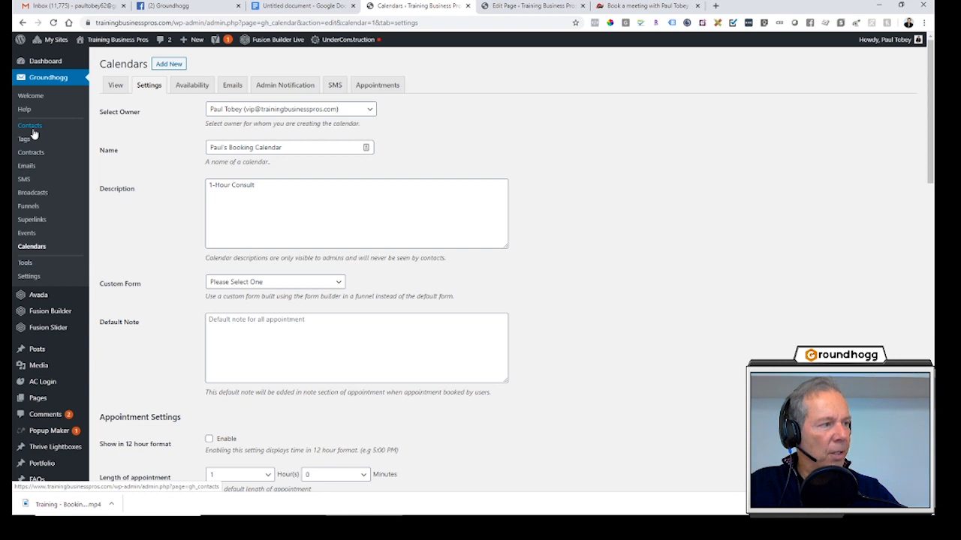
# Step: Return to the list of calendars and copy the shortcode of the 1-Hour Consult calendar
pyautogui.click(32, 246)
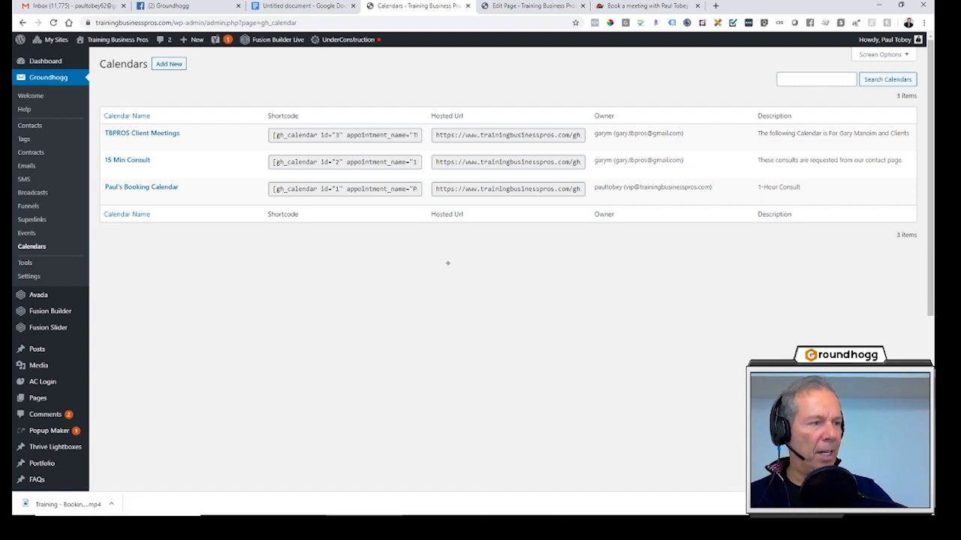
pyautogui.click(371, 189)
pyautogui.rightClick(370, 189)
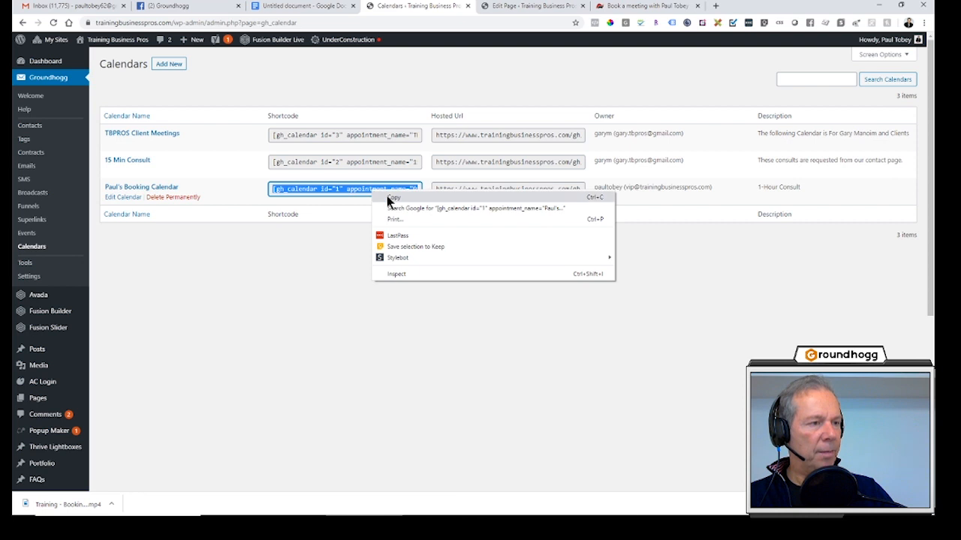
pyautogui.click(386, 196)
# Step: In the booking page's editor, replace the shortcode in the three-quarter column's text block with the copied one and save the block
pyautogui.click(525, 7)
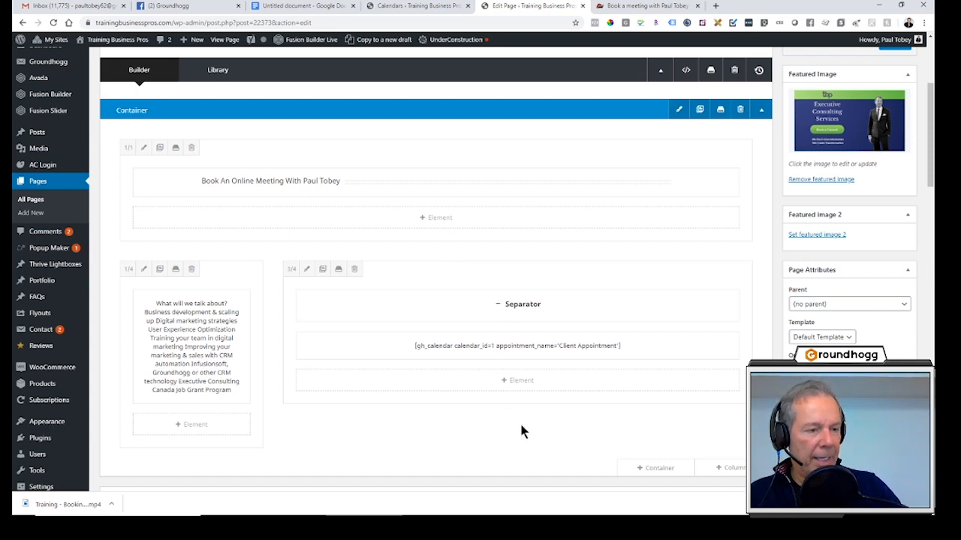
pyautogui.click(494, 347)
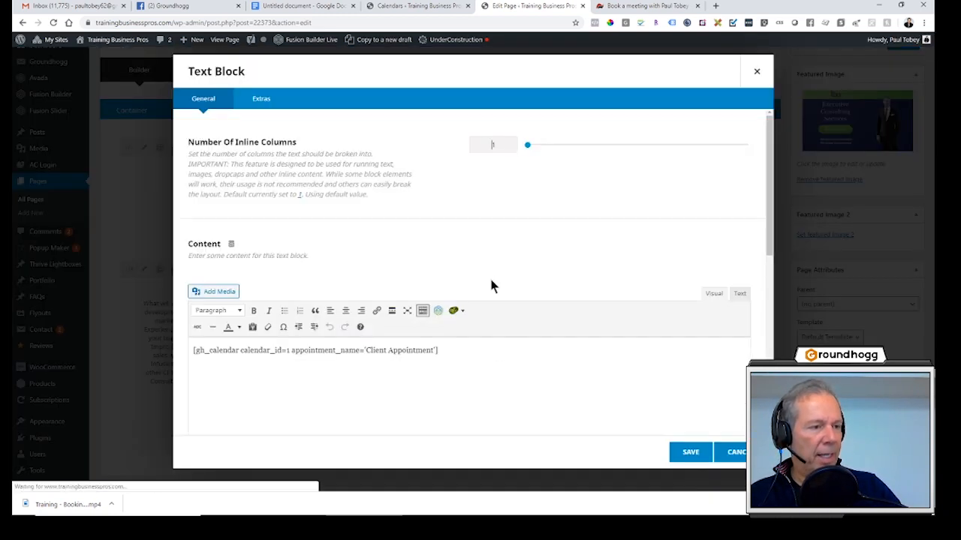
pyautogui.moveTo(467, 354); pyautogui.dragTo(44, 349)
pyautogui.hotkey('ctrl', 'v')
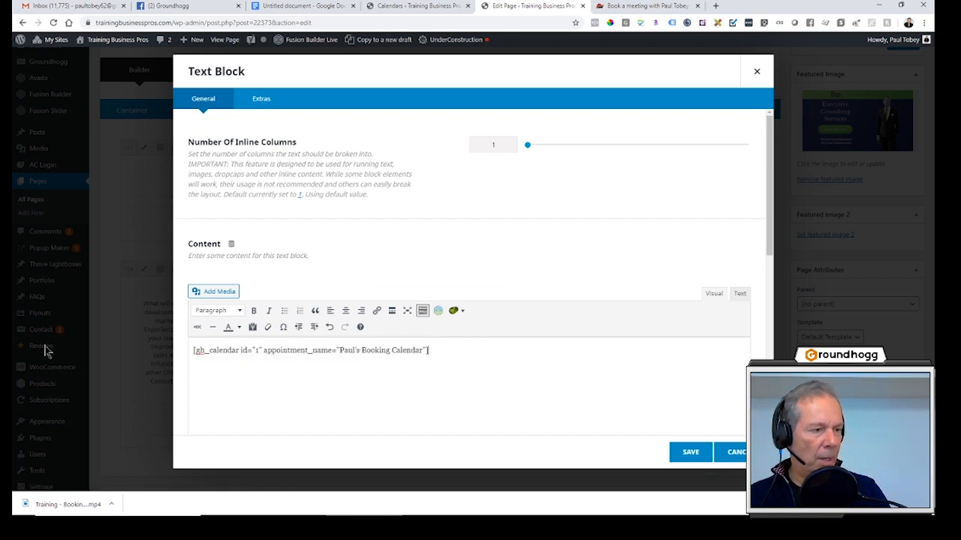
pyautogui.click(690, 451)
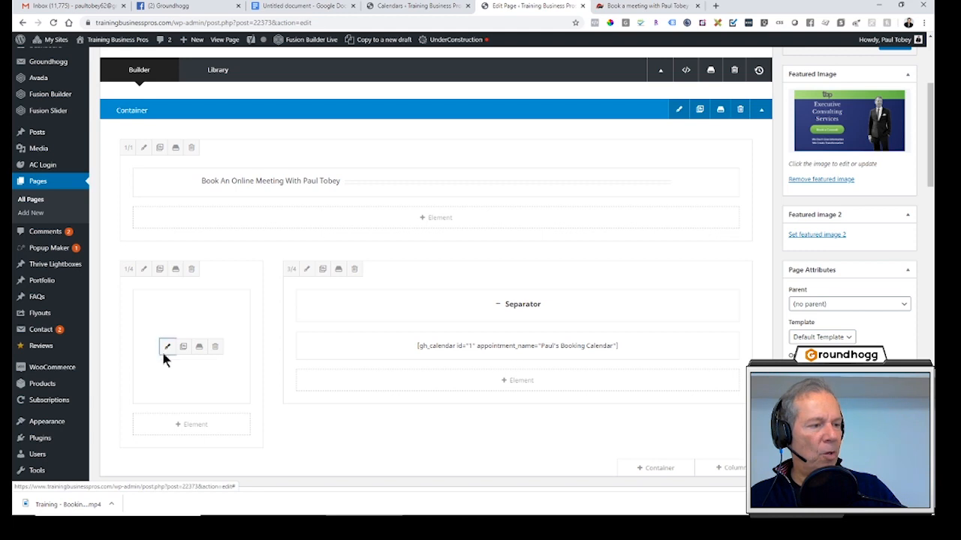
# Step: Review the "What will we talk about?" text block in the quarter-width column and save the block
pyautogui.click(164, 350)
pyautogui.scroll(-2, 202, 360)
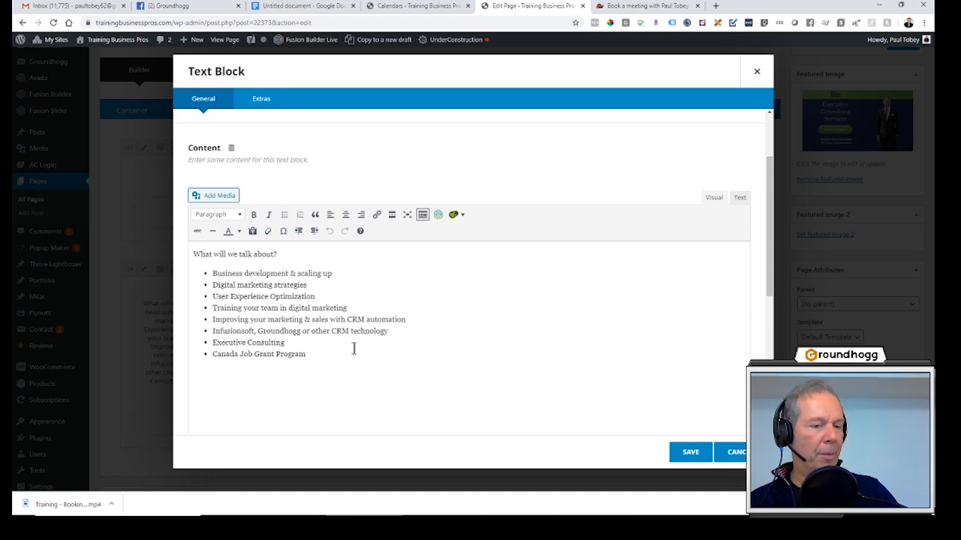
pyautogui.click(696, 460)
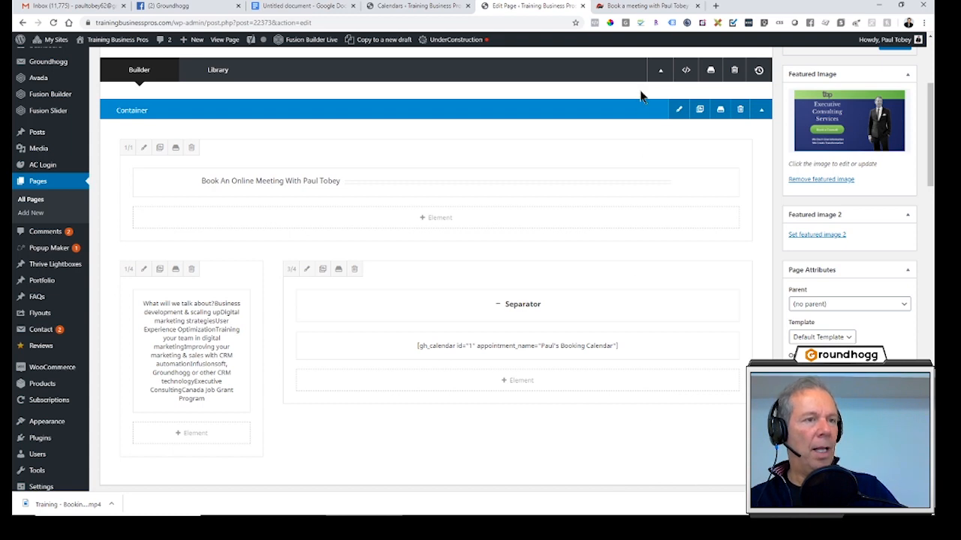
# Step: Examine the booking page preview's topic list and calendar, check the available times for February 13, 2020, and return to the month view
pyautogui.click(644, 6)
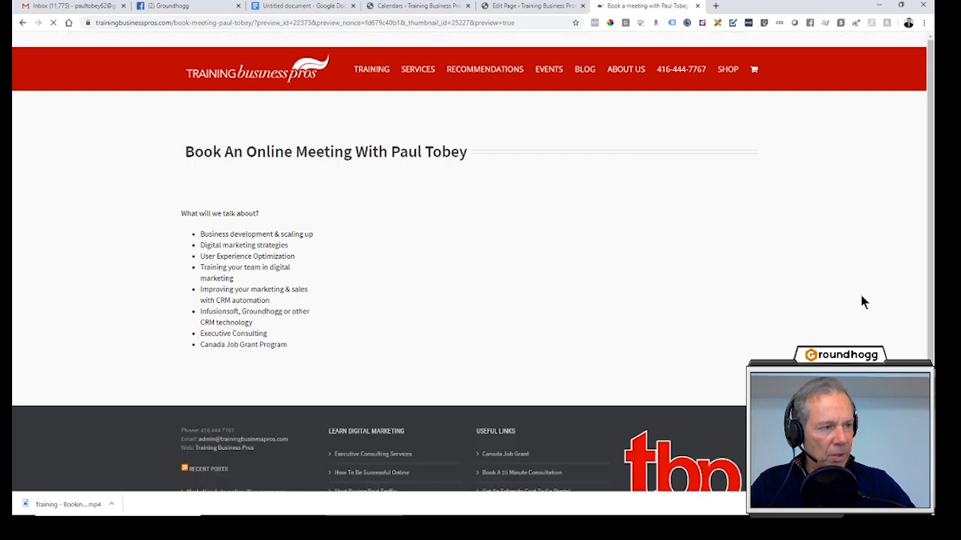
pyautogui.moveTo(187, 150); pyautogui.dragTo(314, 229)
pyautogui.click(249, 280)
pyautogui.moveTo(227, 247); pyautogui.dragTo(235, 346)
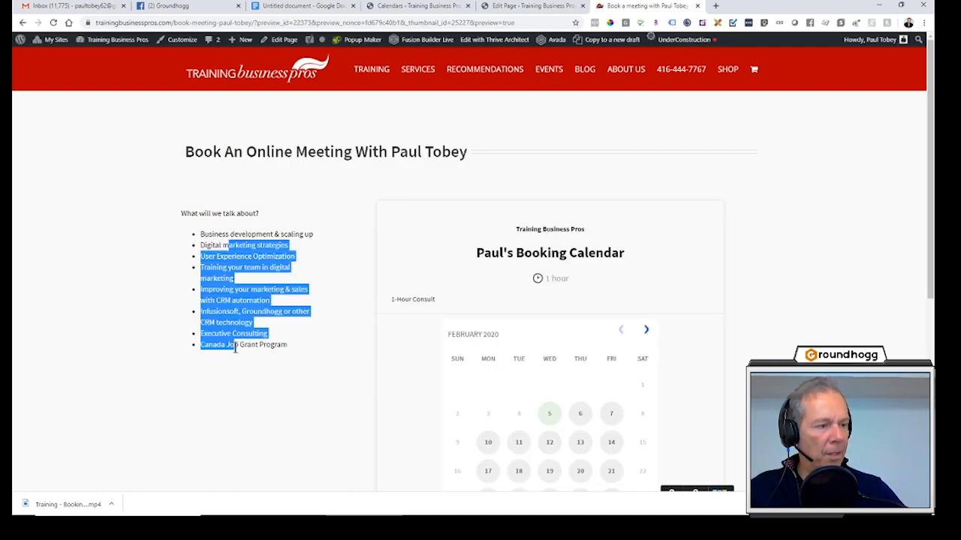
pyautogui.click(237, 347)
pyautogui.scroll(-2, 436, 353)
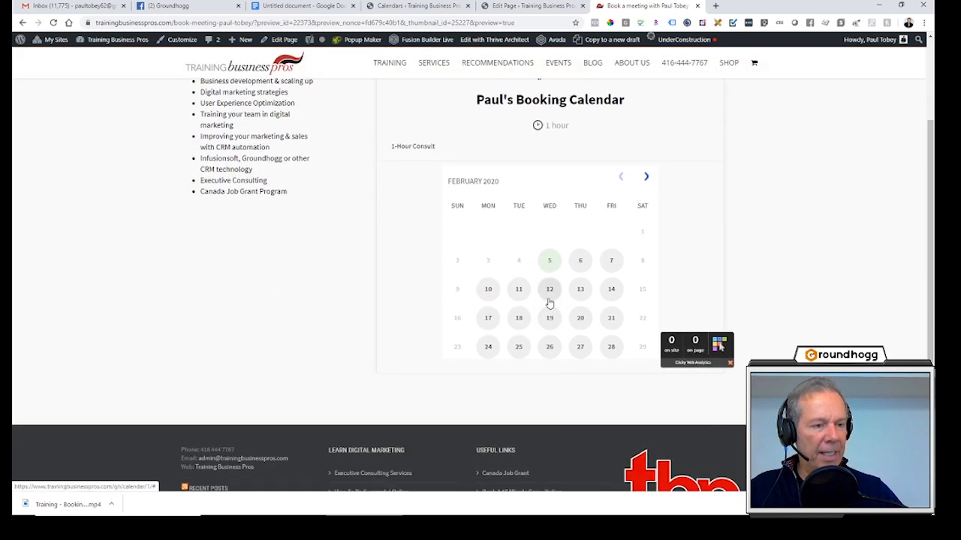
pyautogui.click(580, 290)
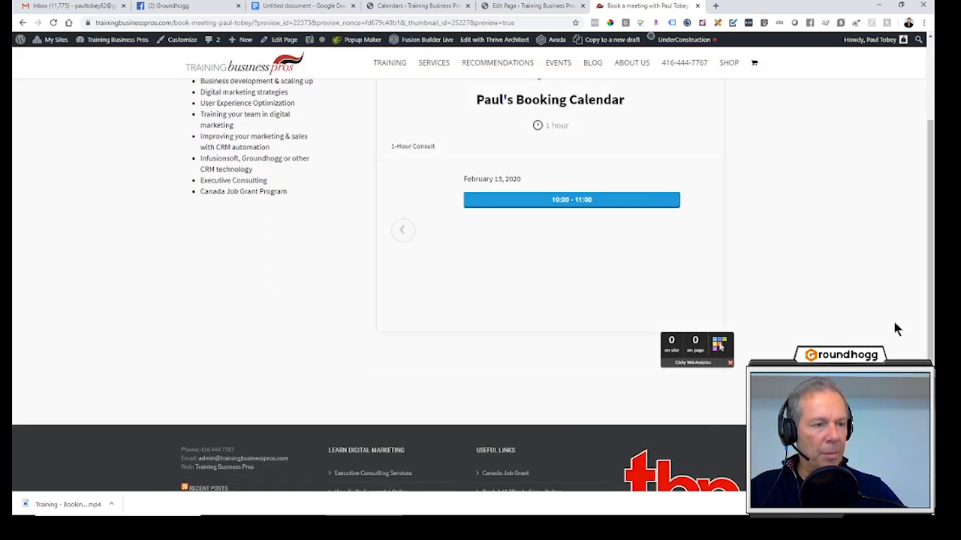
pyautogui.click(398, 230)
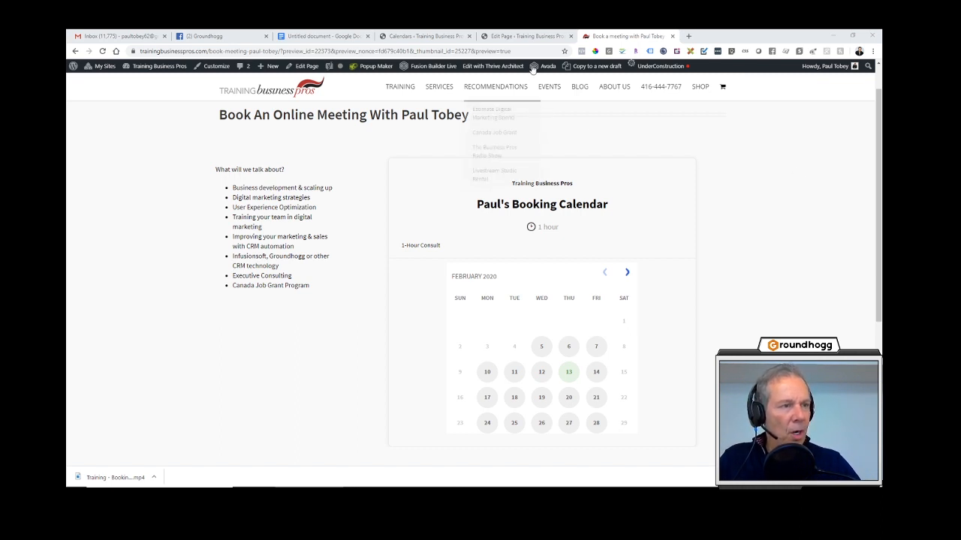
# Step: Copy the booking page's permalink address from the page editor
pyautogui.click(527, 35)
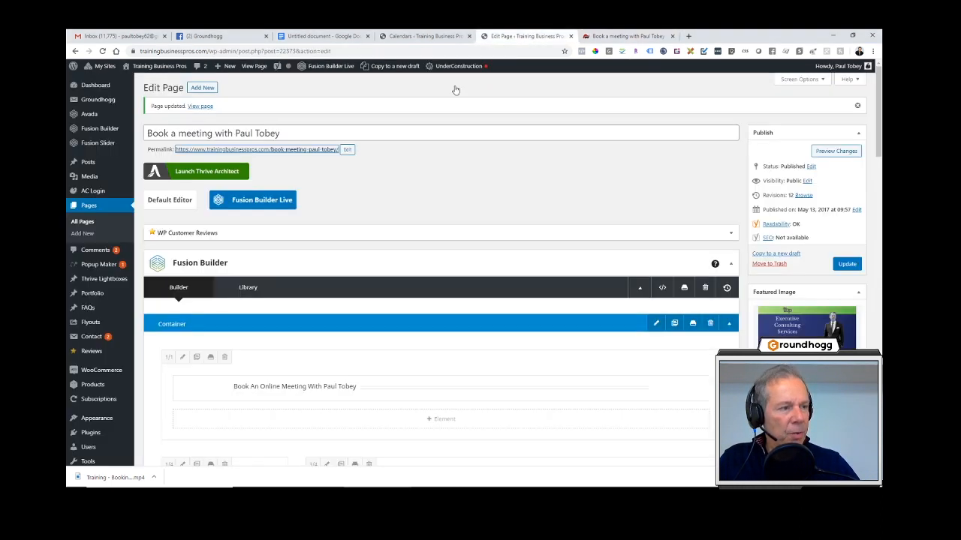
pyautogui.rightClick(321, 155)
pyautogui.rightClick(321, 147)
pyautogui.click(354, 213)
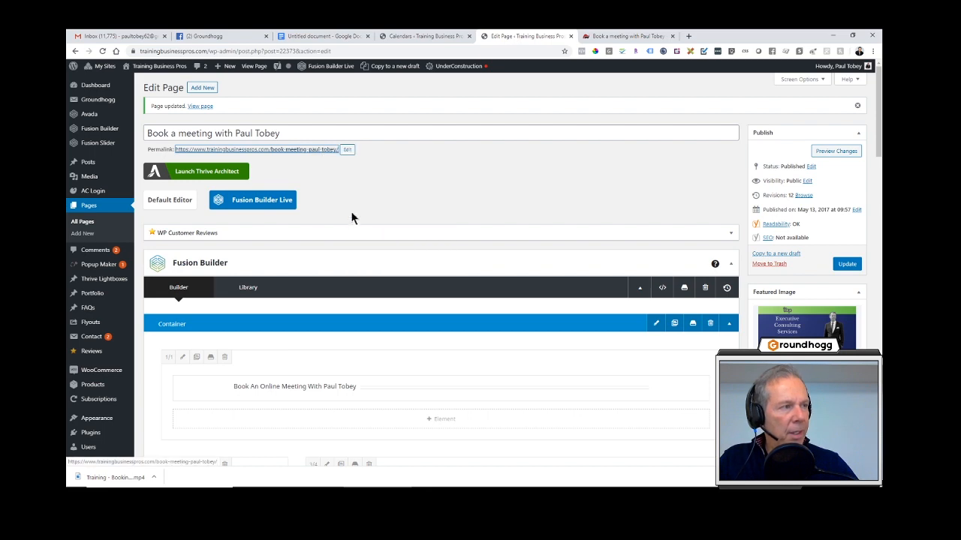
# Step: Switch to Gmail and start a new email to the suggested contact matching the typed surname, with the subject "Re: Upcoming Meeting"
pyautogui.click(88, 34)
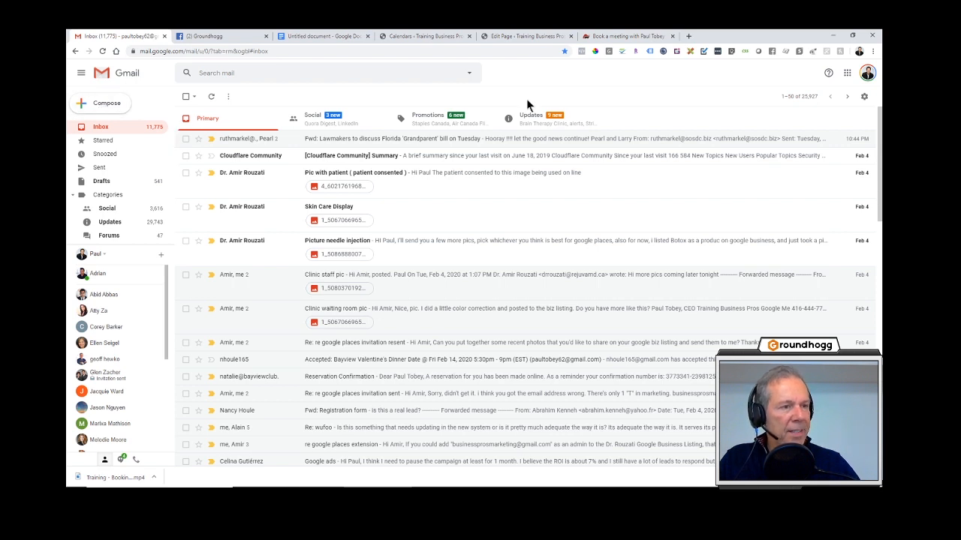
pyautogui.click(105, 103)
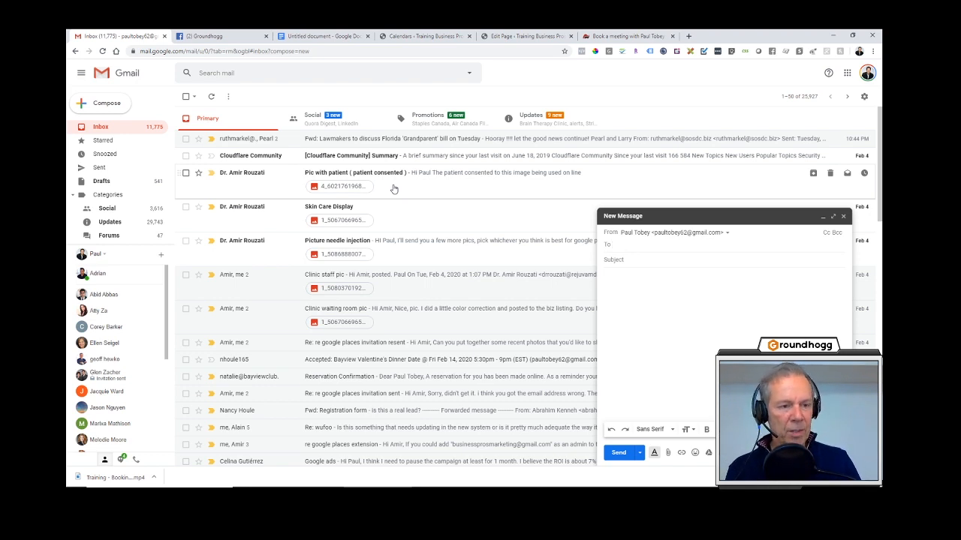
pyautogui.write('higg')
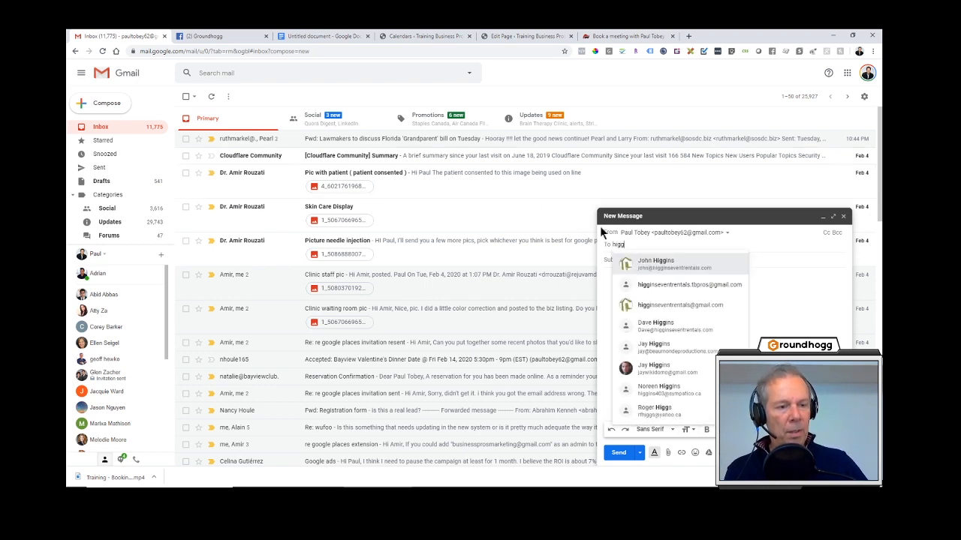
pyautogui.click(659, 264)
pyautogui.press('Tab')
pyautogui.write('R')
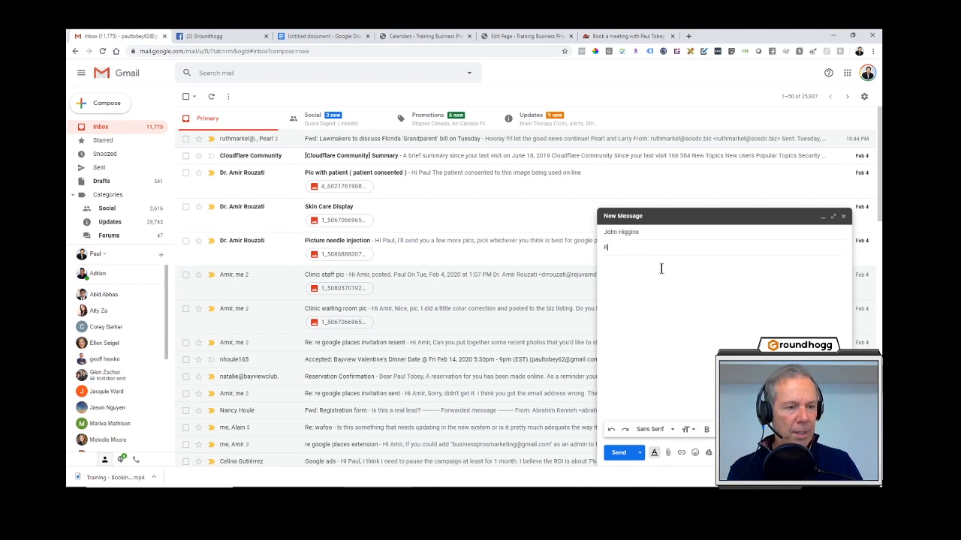
pyautogui.write('e:')
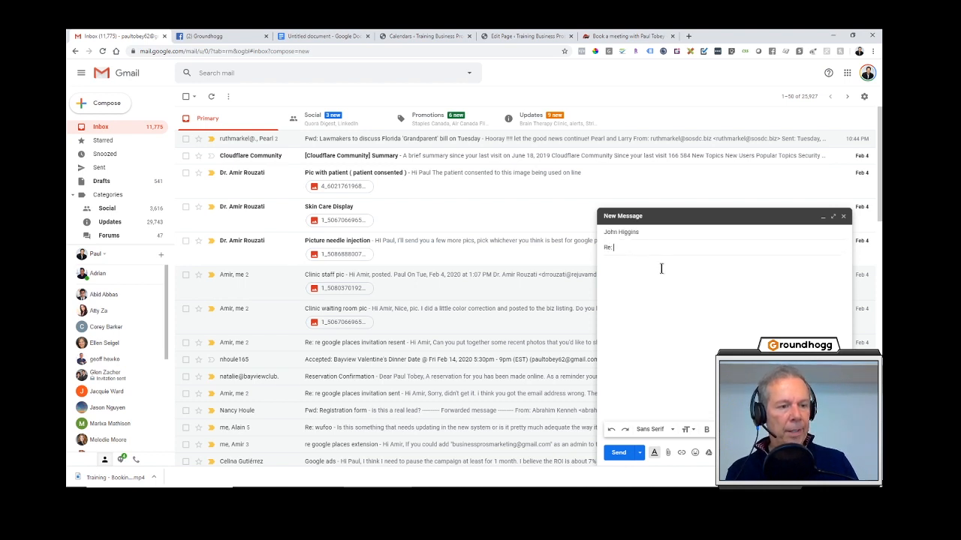
pyautogui.write(' Upcoming ')
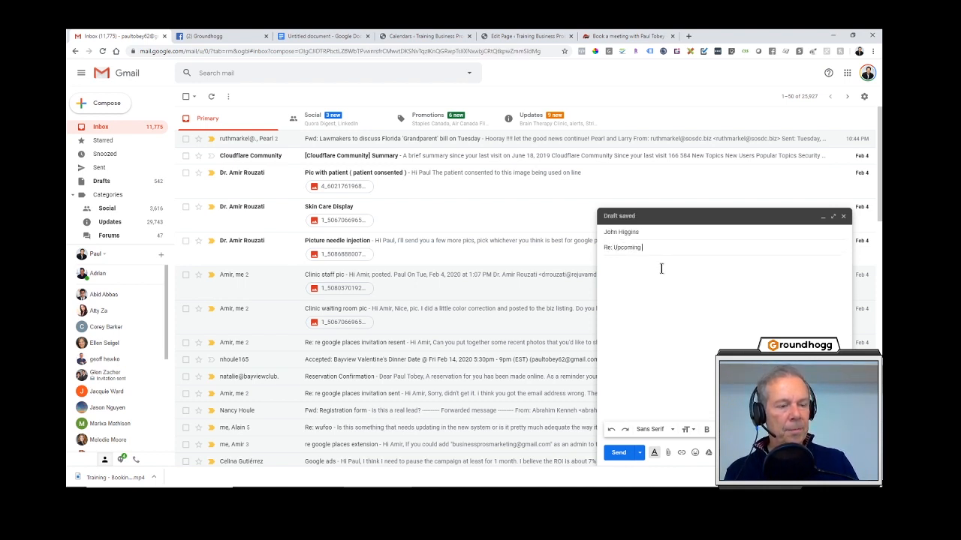
pyautogui.write('Meeting')
# Step: Write the email body with a greeting to the recipient by first name, followed by the paragraph "Here's a link to book sometime with me as discussed"
pyautogui.press('Tab')
pyautogui.write('Hi')
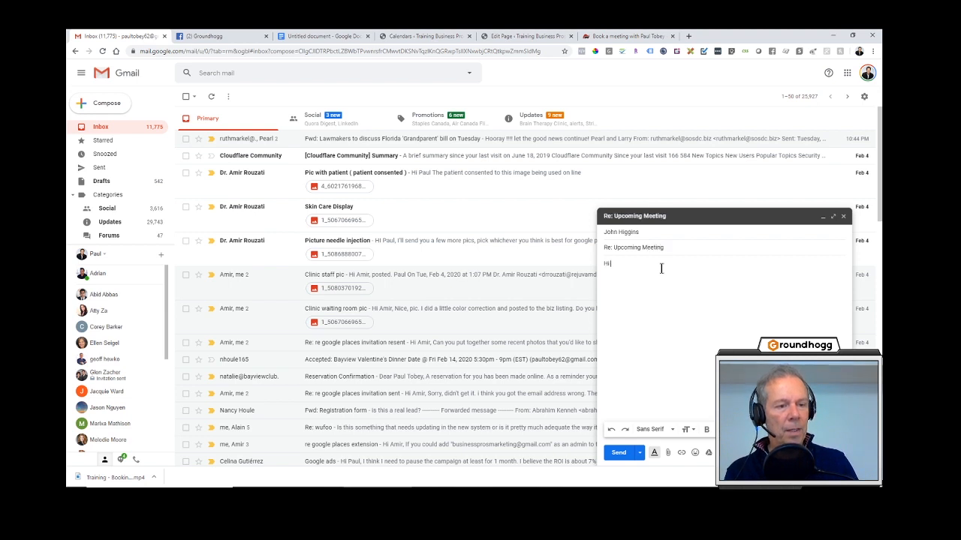
pyautogui.write(" John,  Heres'")
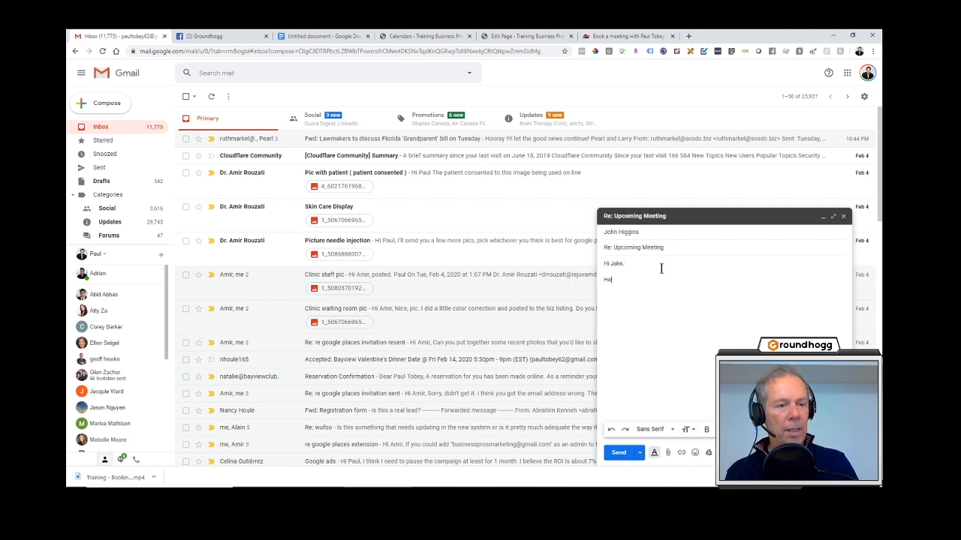
pyautogui.press('BackSpace')
pyautogui.press('BackSpace')
pyautogui.press('BackSpace')
pyautogui.press('BackSpace')
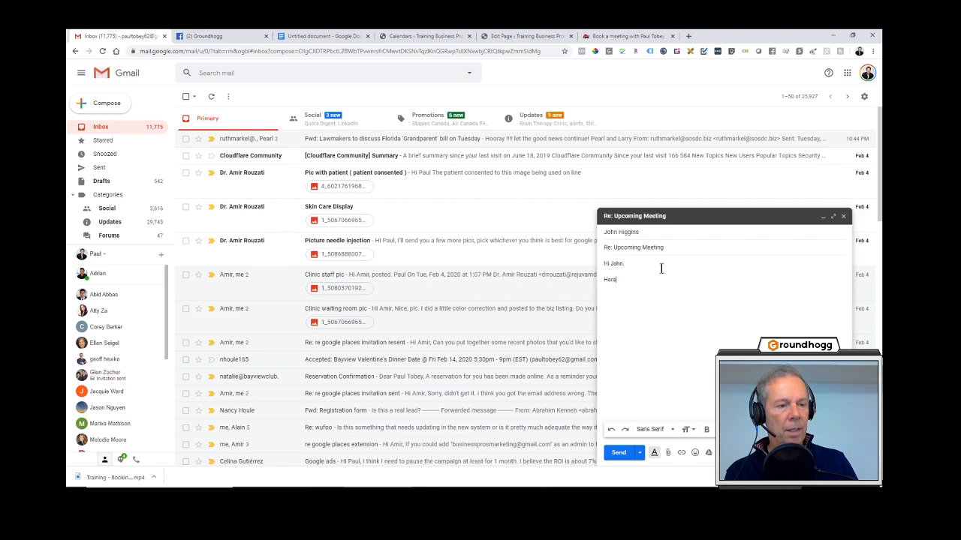
pyautogui.write("'s a link")
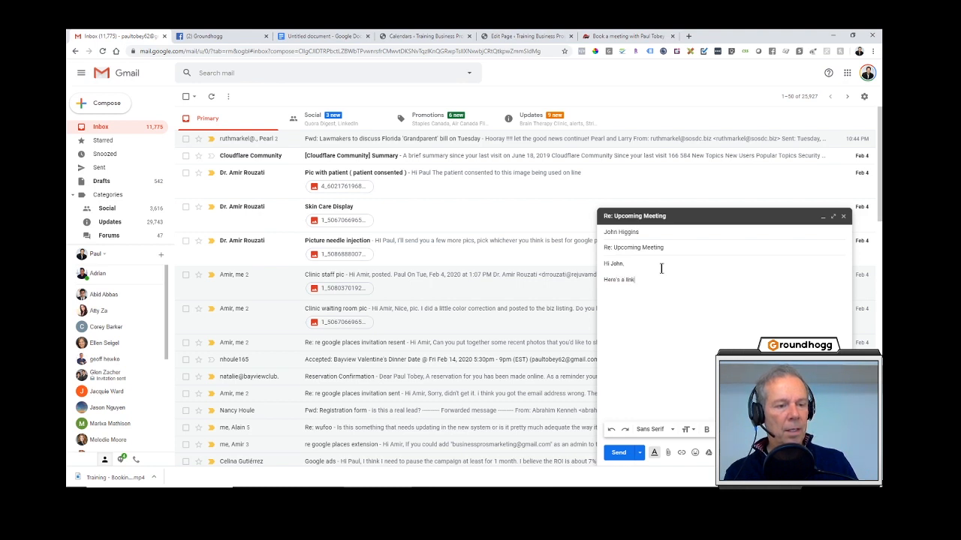
pyautogui.write(' to book somet')
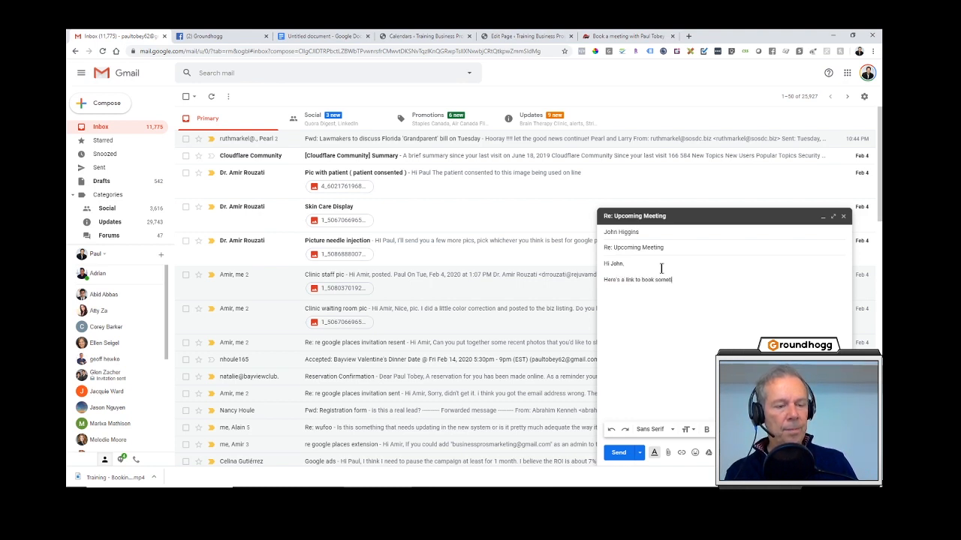
pyautogui.write('ime with me')
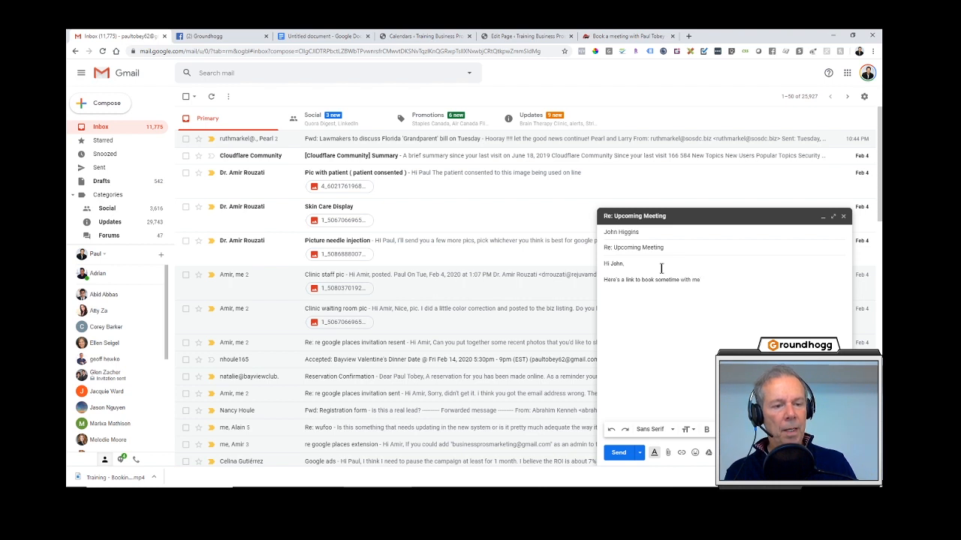
pyautogui.write(' as discus')
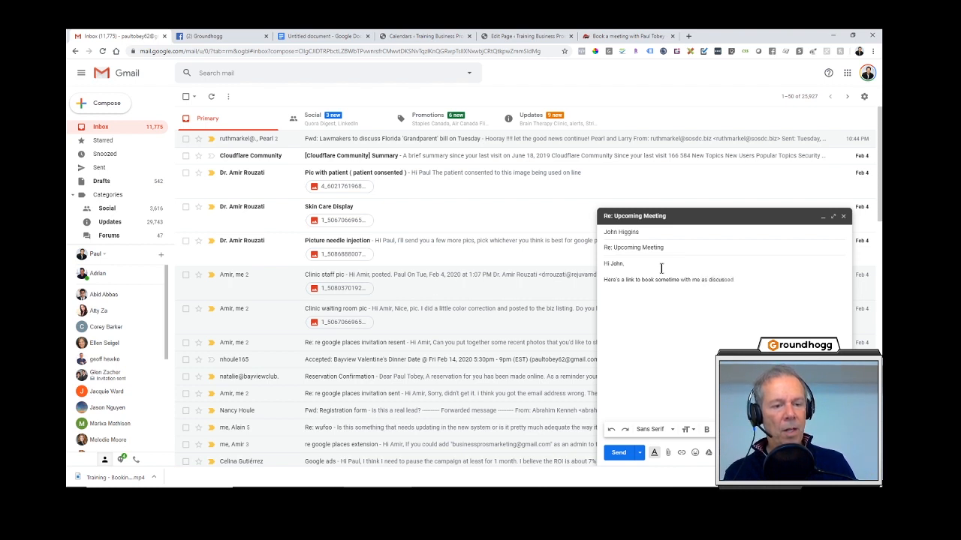
pyautogui.write('sedsed.')
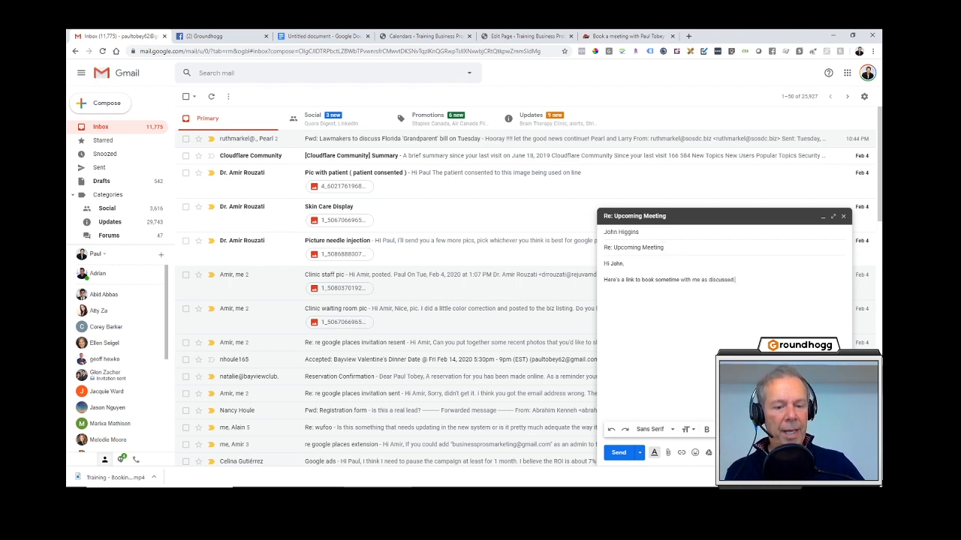
# Step: Insert the saved "Book Meeting" template into the email and move its booking-link sentence into a separate paragraph below the typed text
pyautogui.click(824, 452)
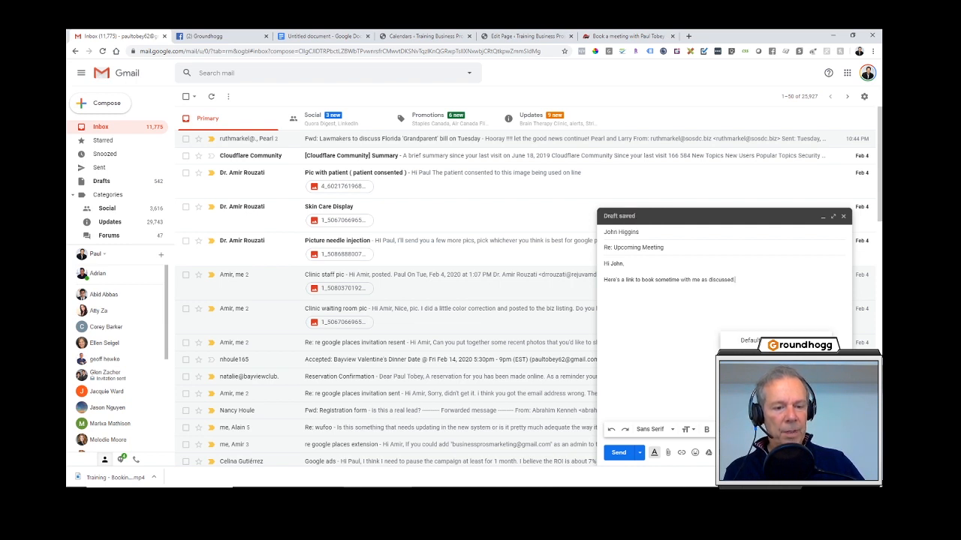
pyautogui.moveTo(758, 361)
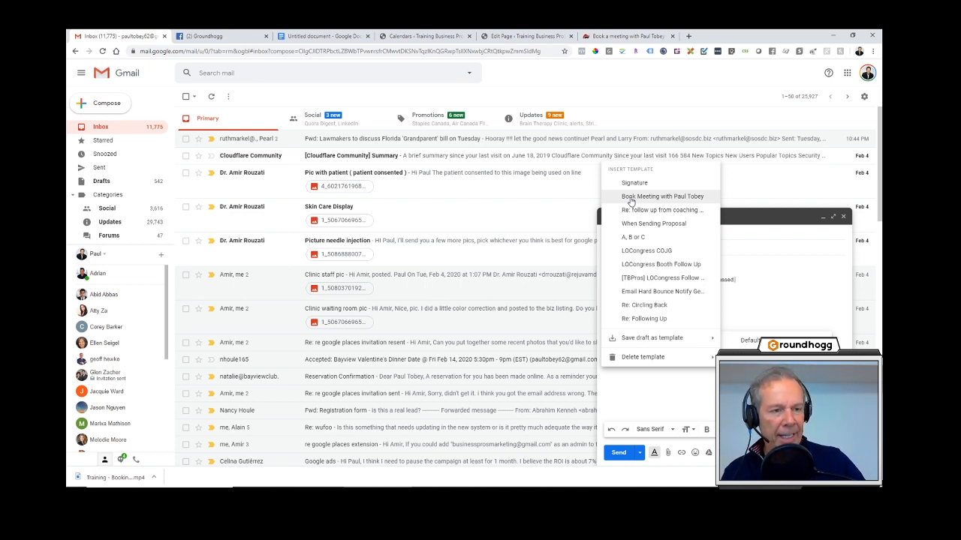
pyautogui.click(631, 199)
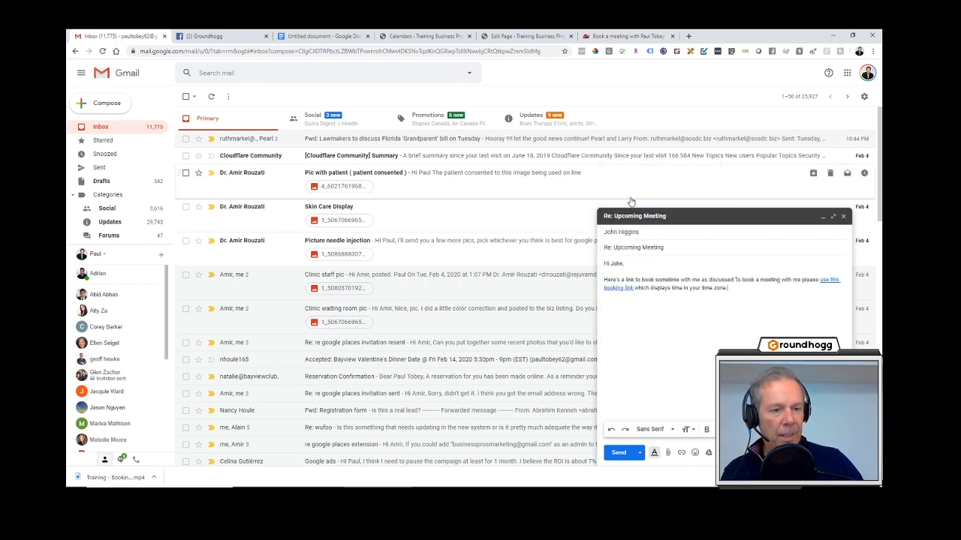
pyautogui.click(735, 279)
pyautogui.press('Return')
pyautogui.press('Return')
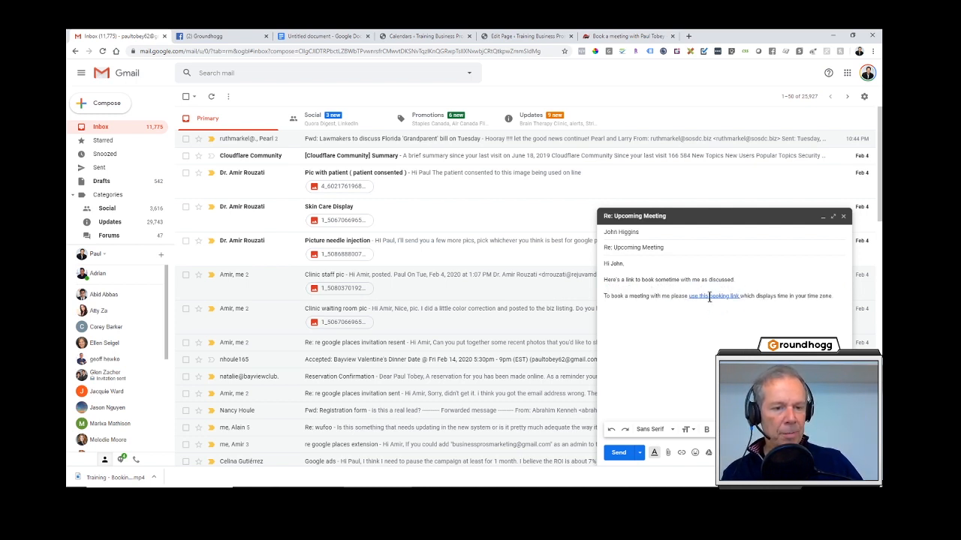
# Step: Check the booking-link sentence and its time zone wording, and insert the Signature template on a new line below it
pyautogui.click(708, 298)
pyautogui.click(761, 296)
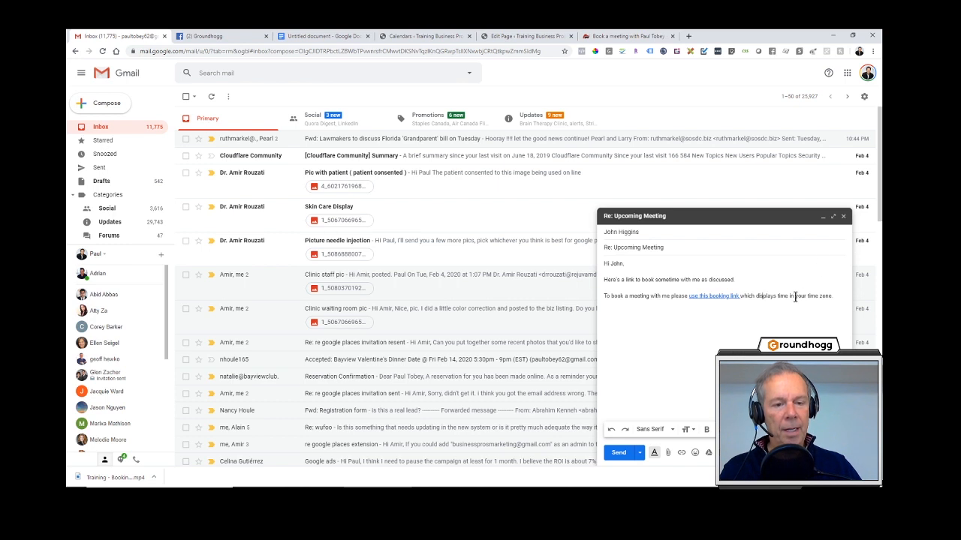
pyautogui.moveTo(788, 296); pyautogui.dragTo(829, 299)
pyautogui.click(834, 297)
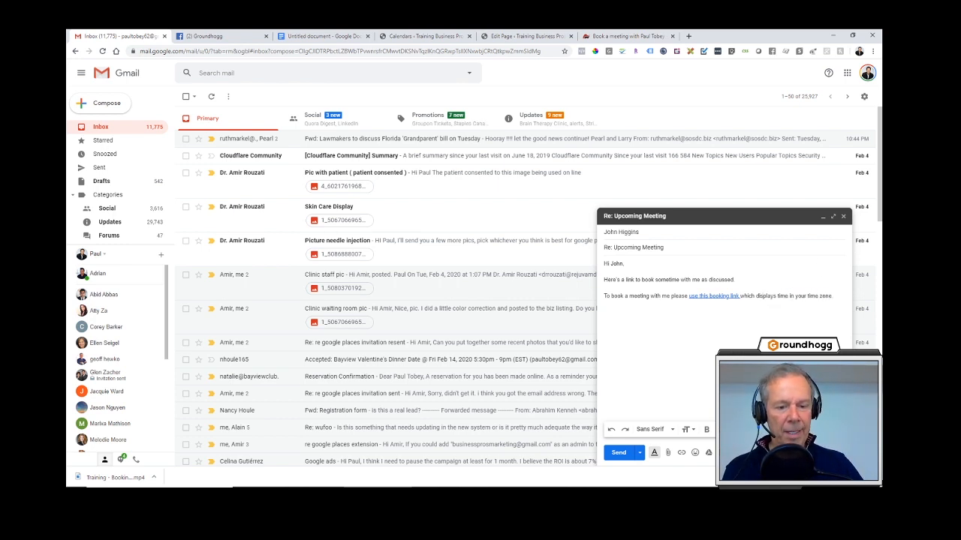
pyautogui.press('Return')
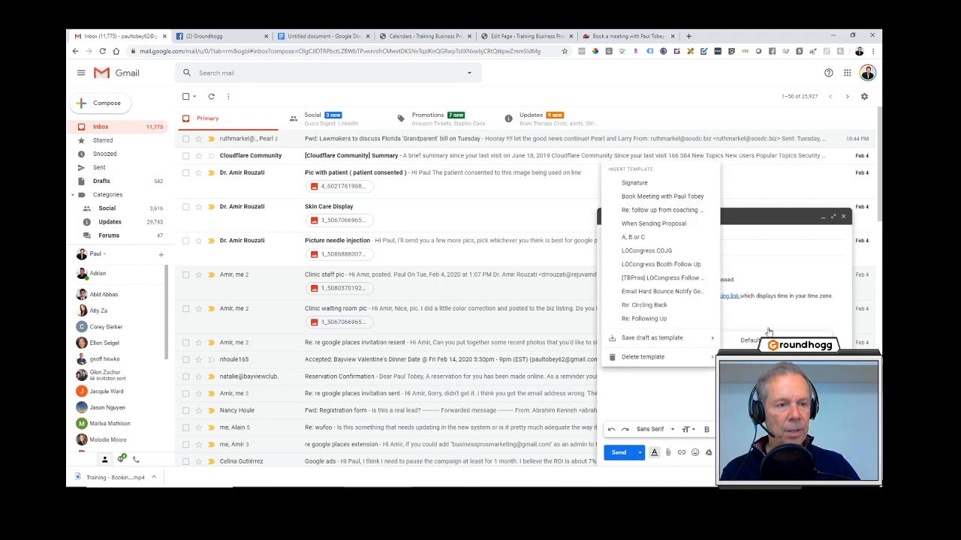
pyautogui.click(656, 184)
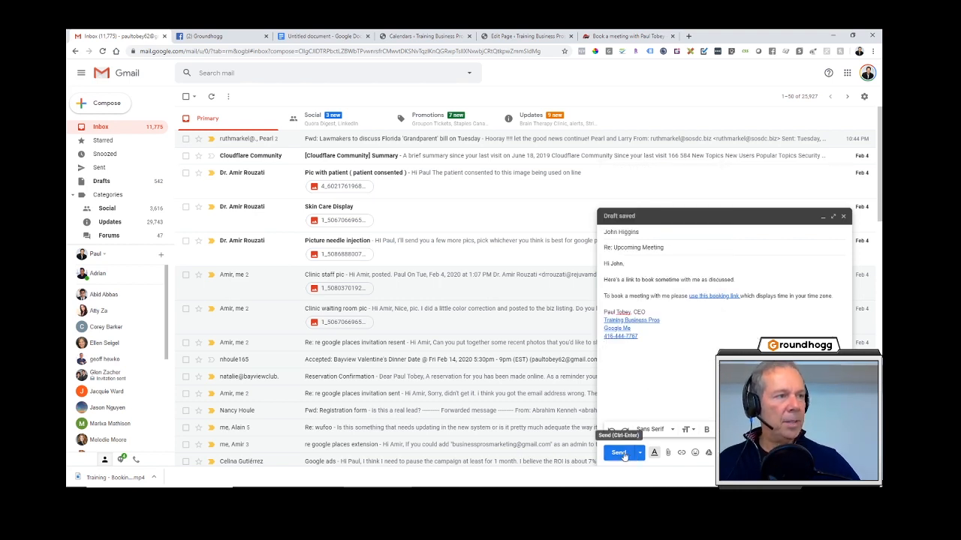
# Step: Revisit the booking page in the page editor and its preview, and return to the email draft
pyautogui.click(495, 36)
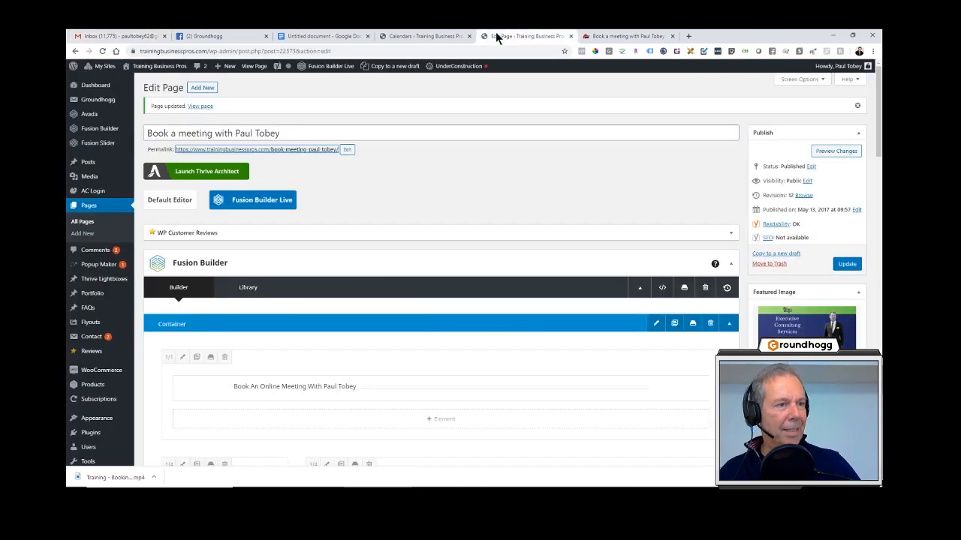
pyautogui.click(616, 35)
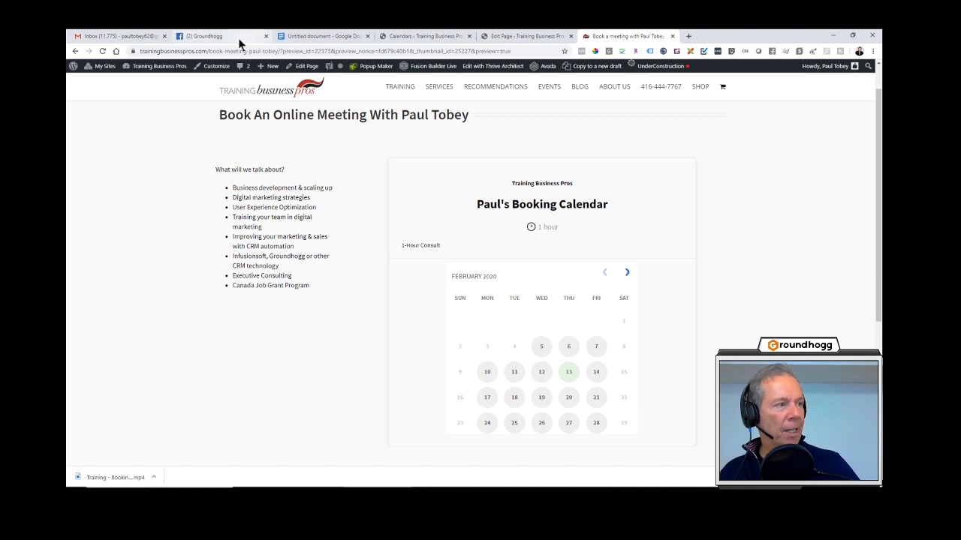
pyautogui.click(112, 35)
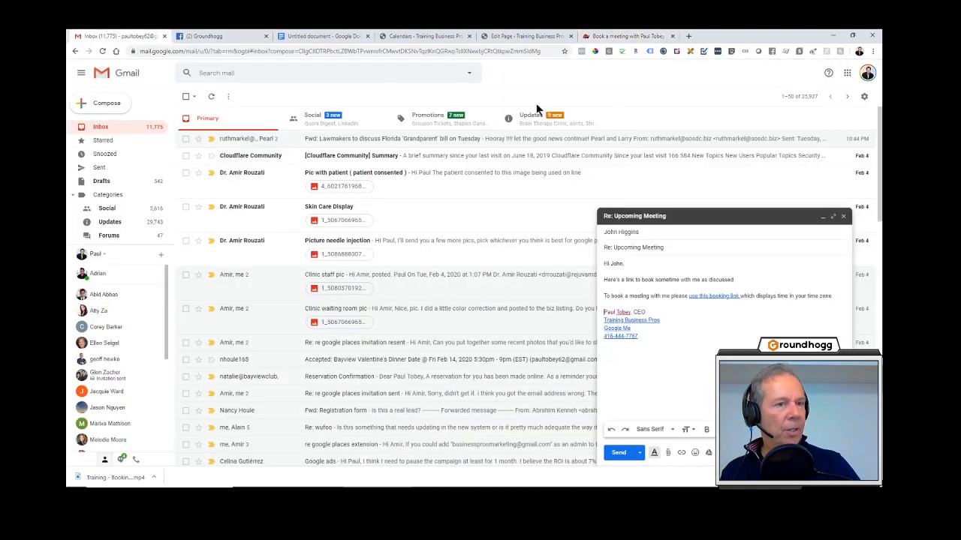
# Step: Open Google Calendar from Gmail and show the personal booking calendar's events in the February 2020 month view
pyautogui.click(847, 72)
pyautogui.click(809, 198)
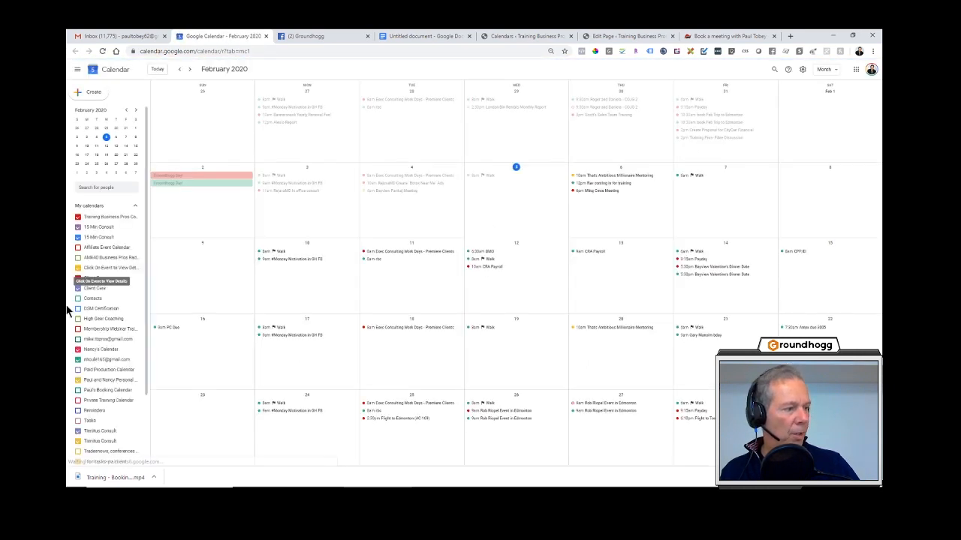
pyautogui.scroll(-2, 97, 300)
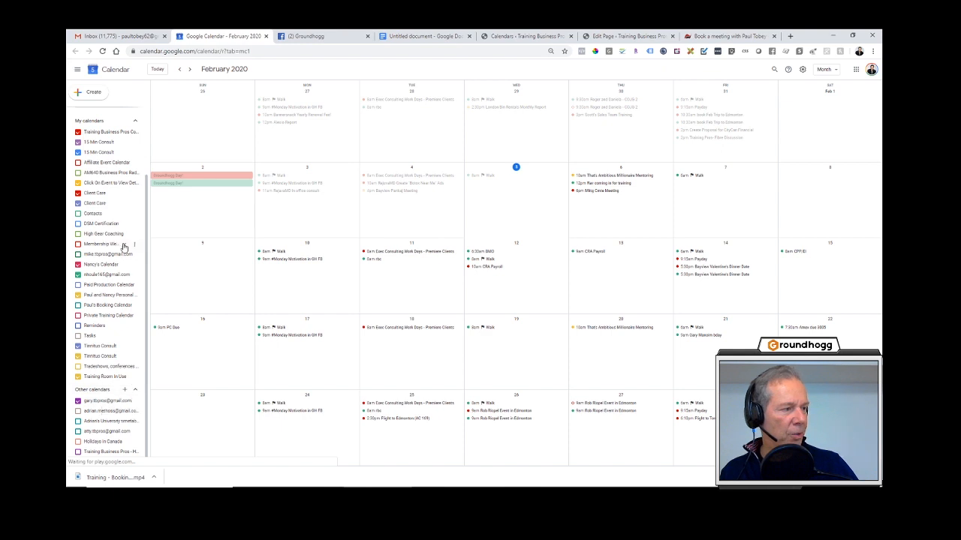
pyautogui.click(107, 310)
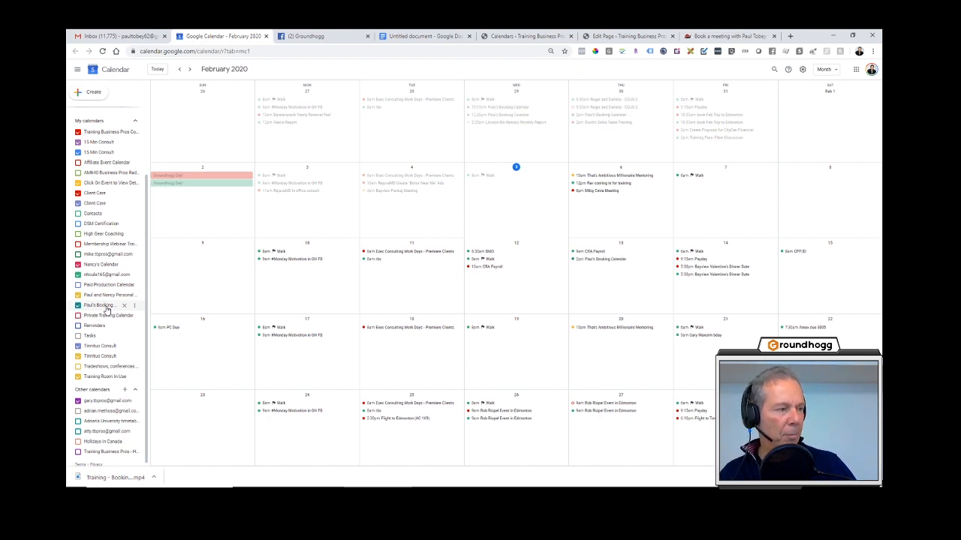